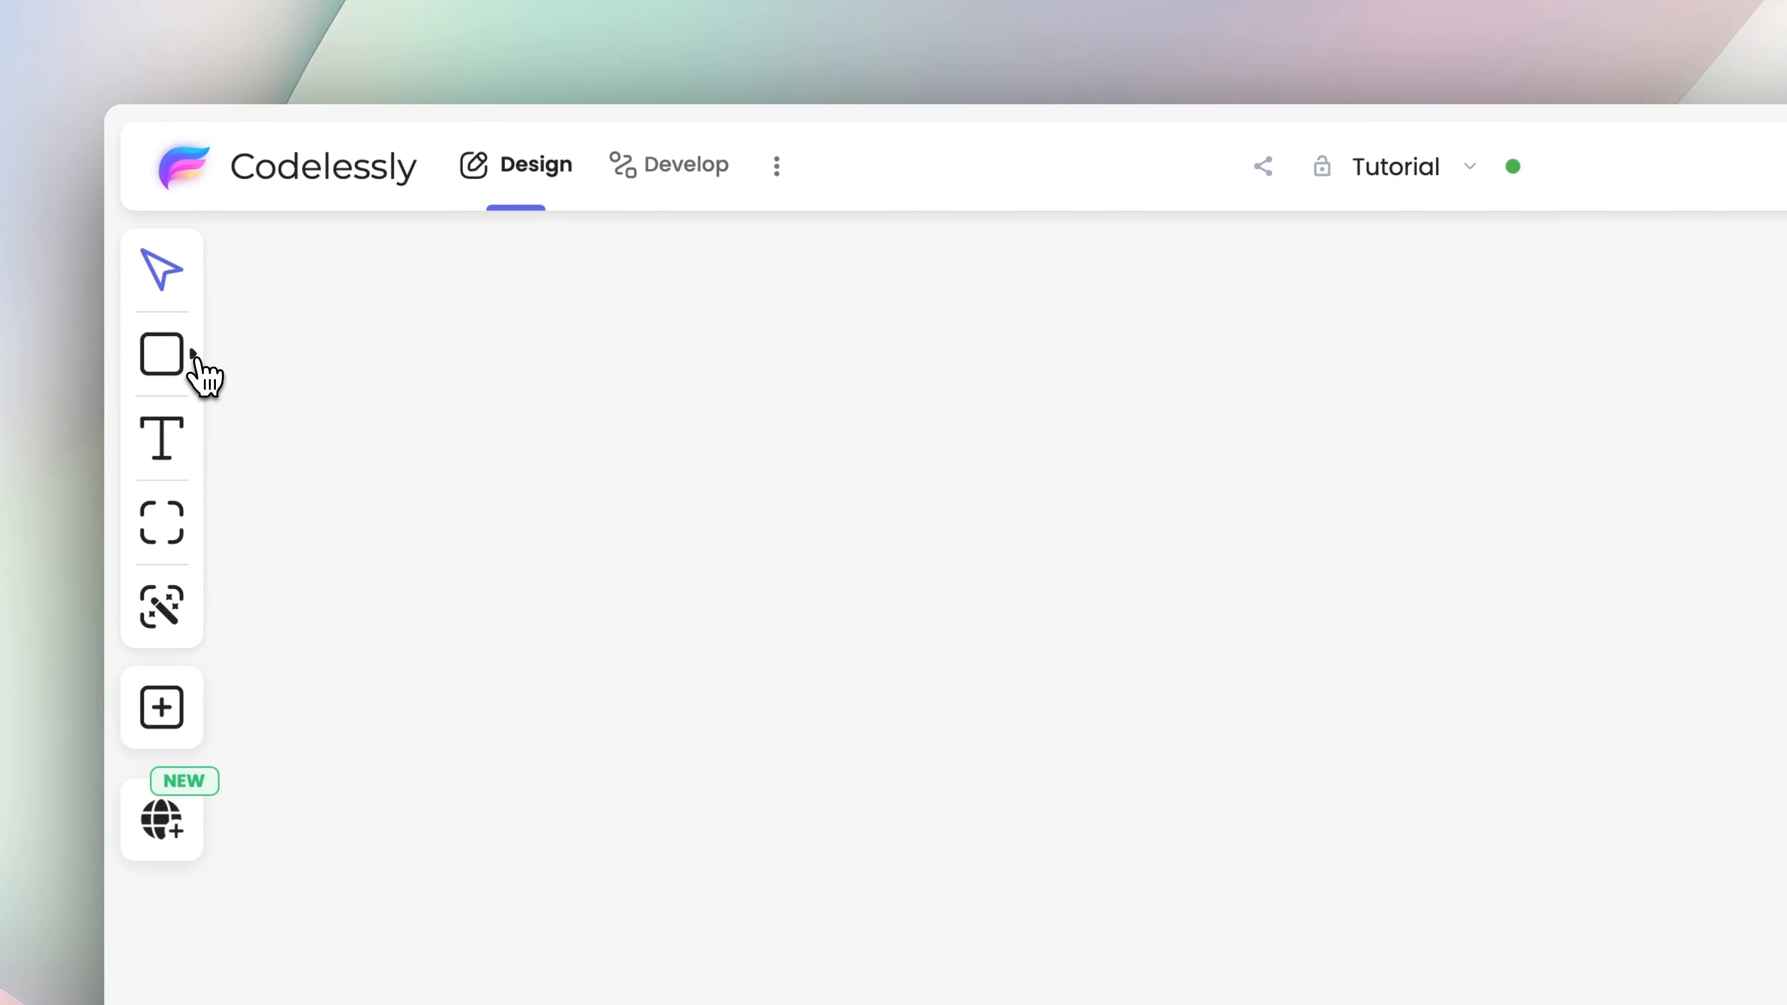
# - Place a default 100 × 100 dp rectangle on the empty canvas and draw a wider one about 379 × 192 dp beside it
pyautogui.click(197, 358)
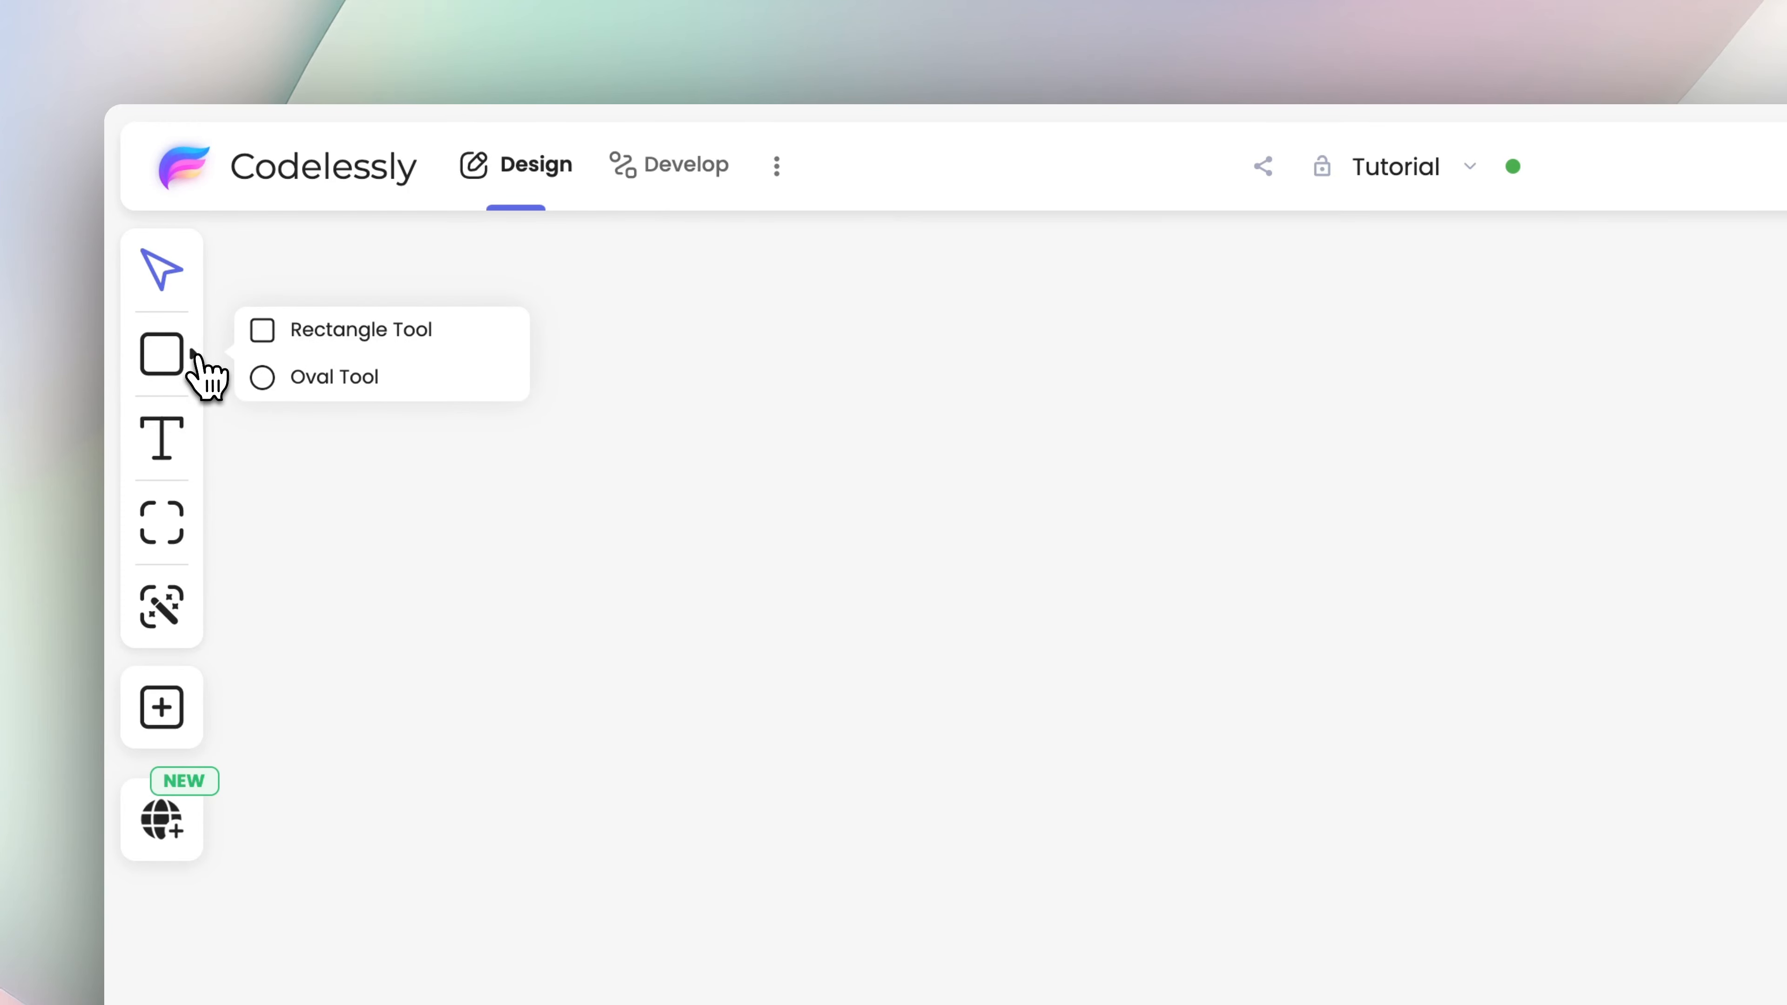
pyautogui.click(283, 377)
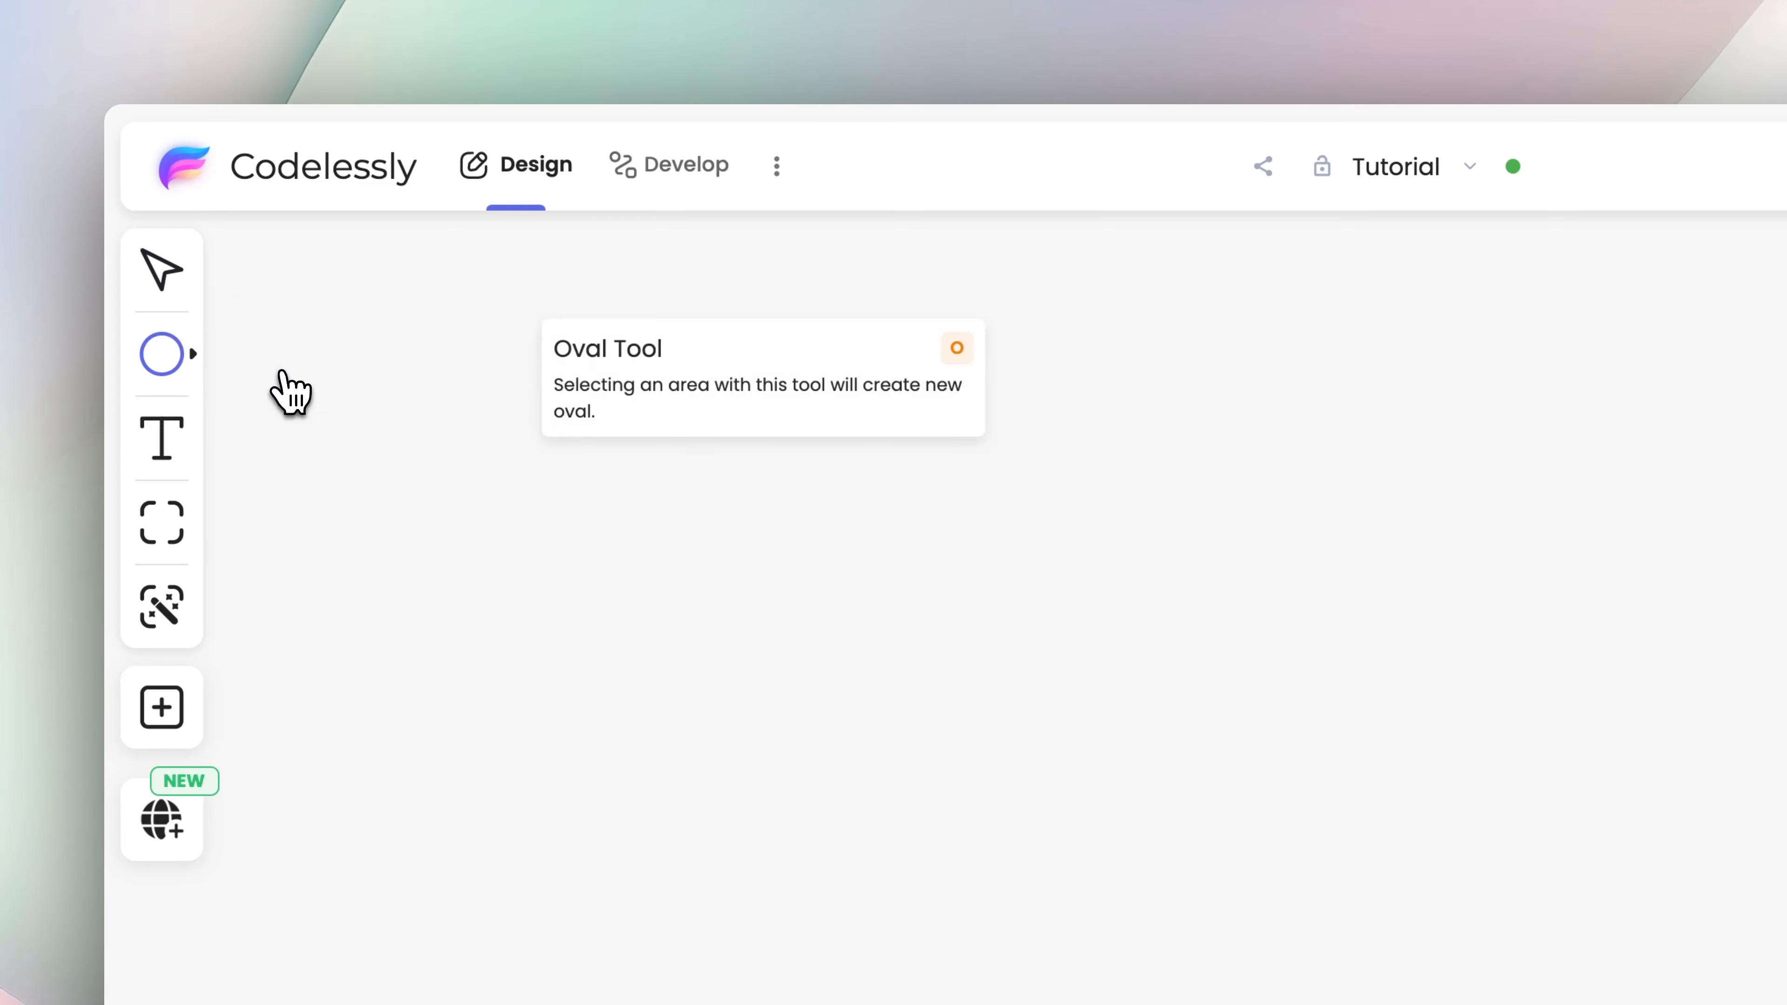
pyautogui.click(194, 355)
pyautogui.click(282, 329)
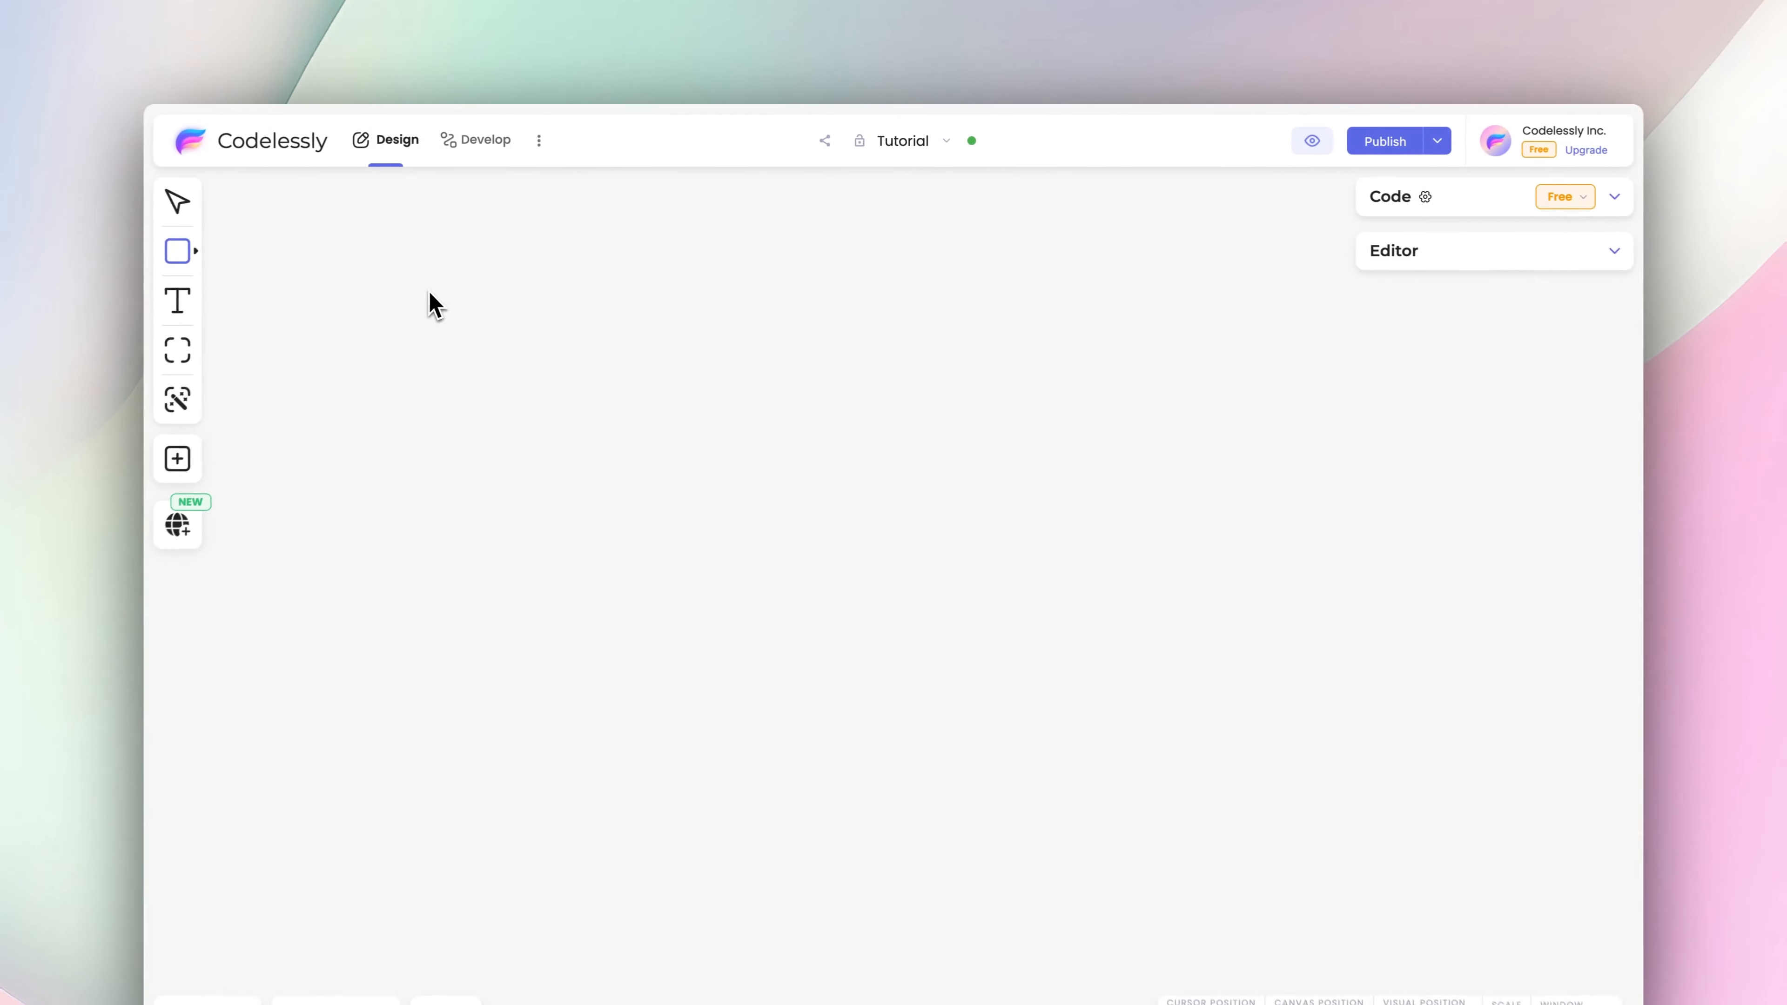
pyautogui.click(420, 295)
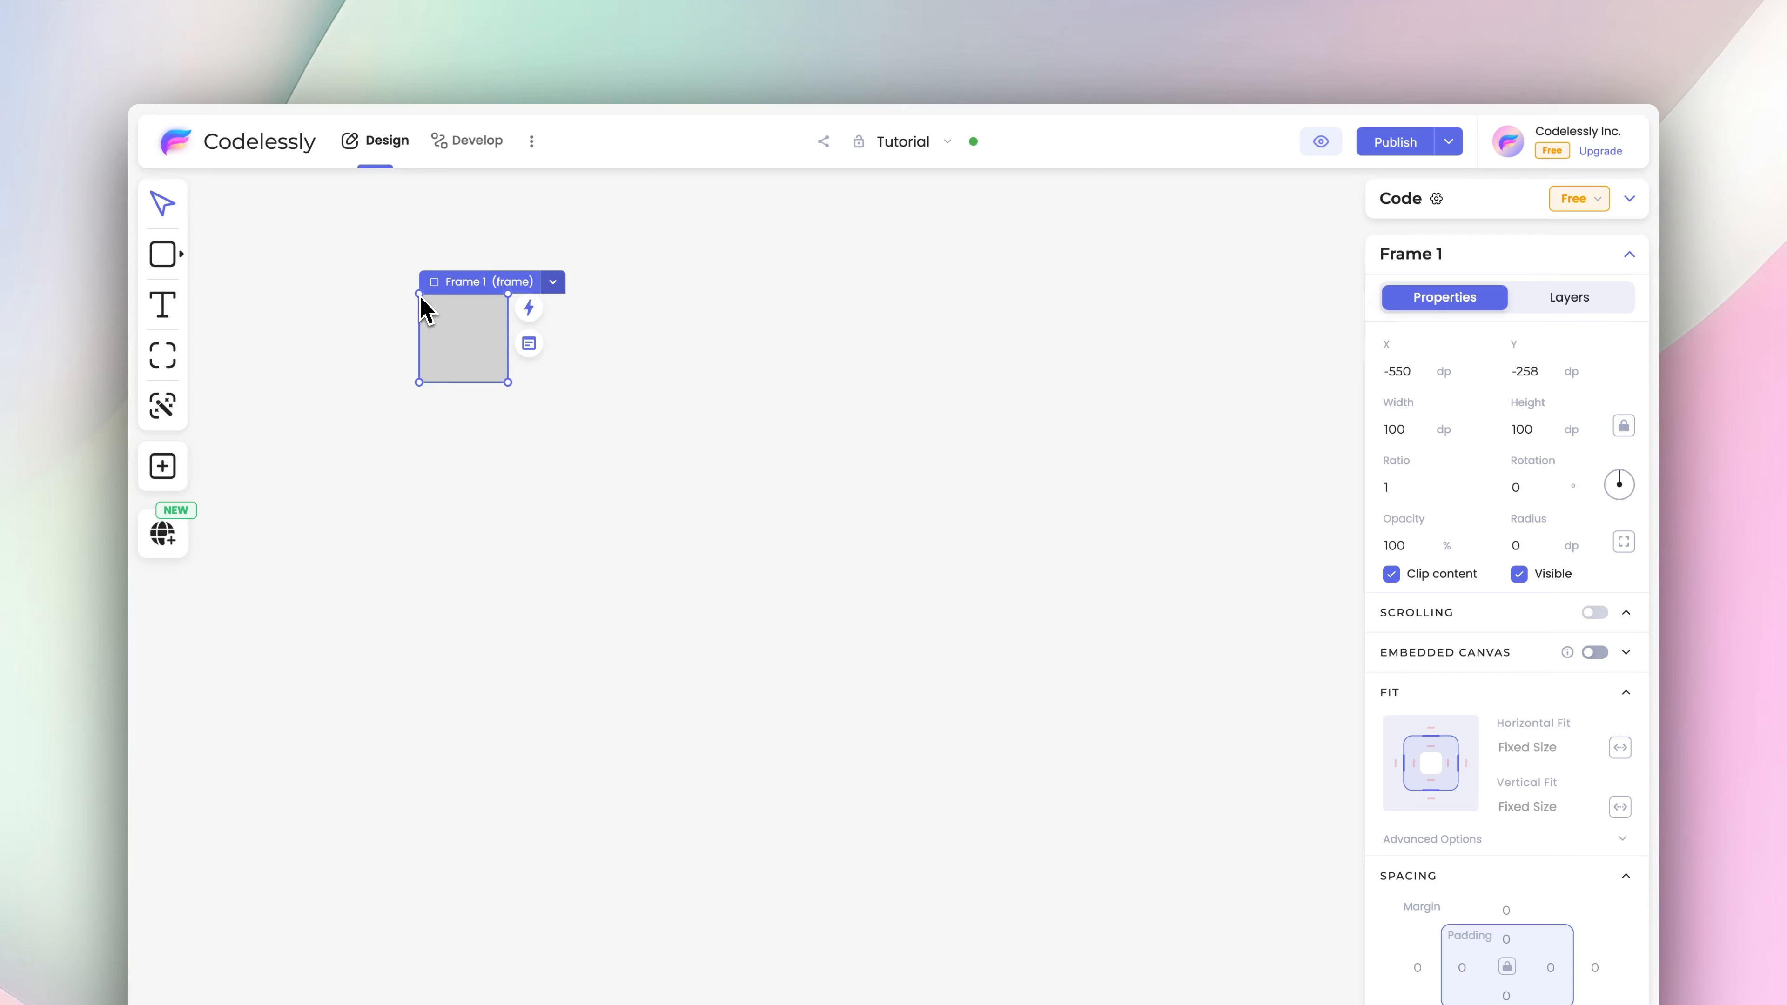
pyautogui.click(161, 255)
pyautogui.moveTo(580, 297); pyautogui.dragTo(919, 434)
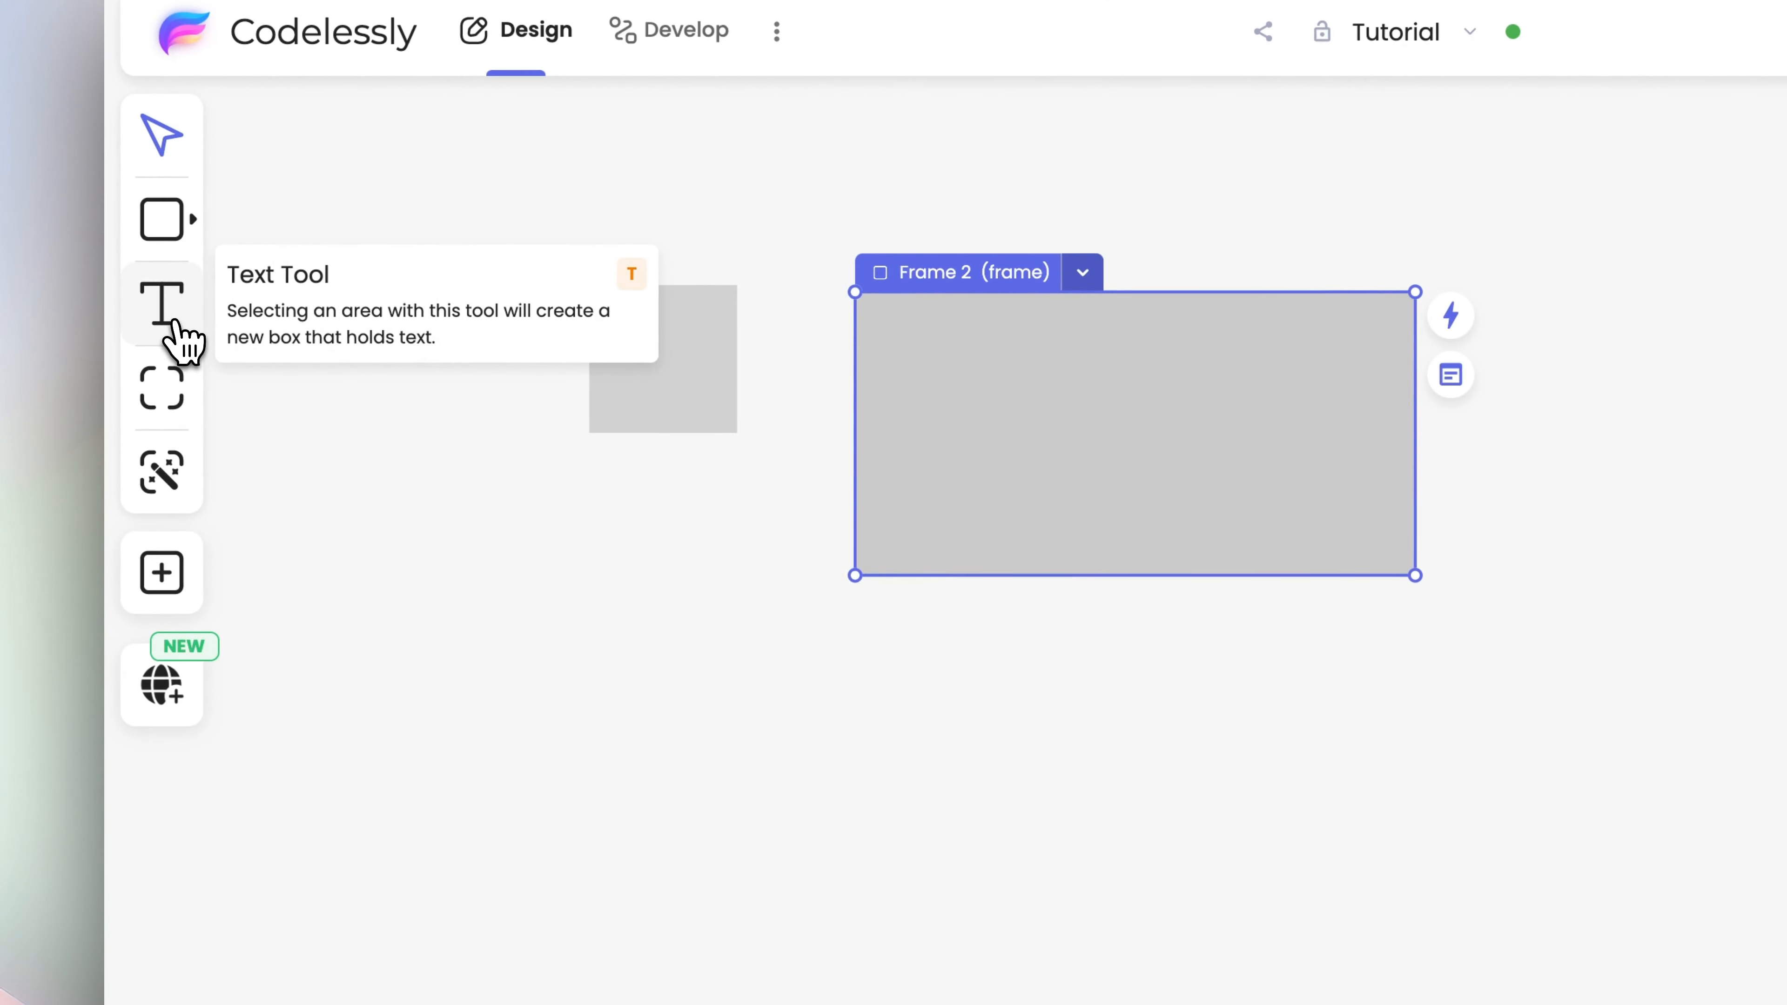
# - Add a default-size text element below the rectangles and draw a text box about 178 × 127 dp beside it
pyautogui.click(174, 322)
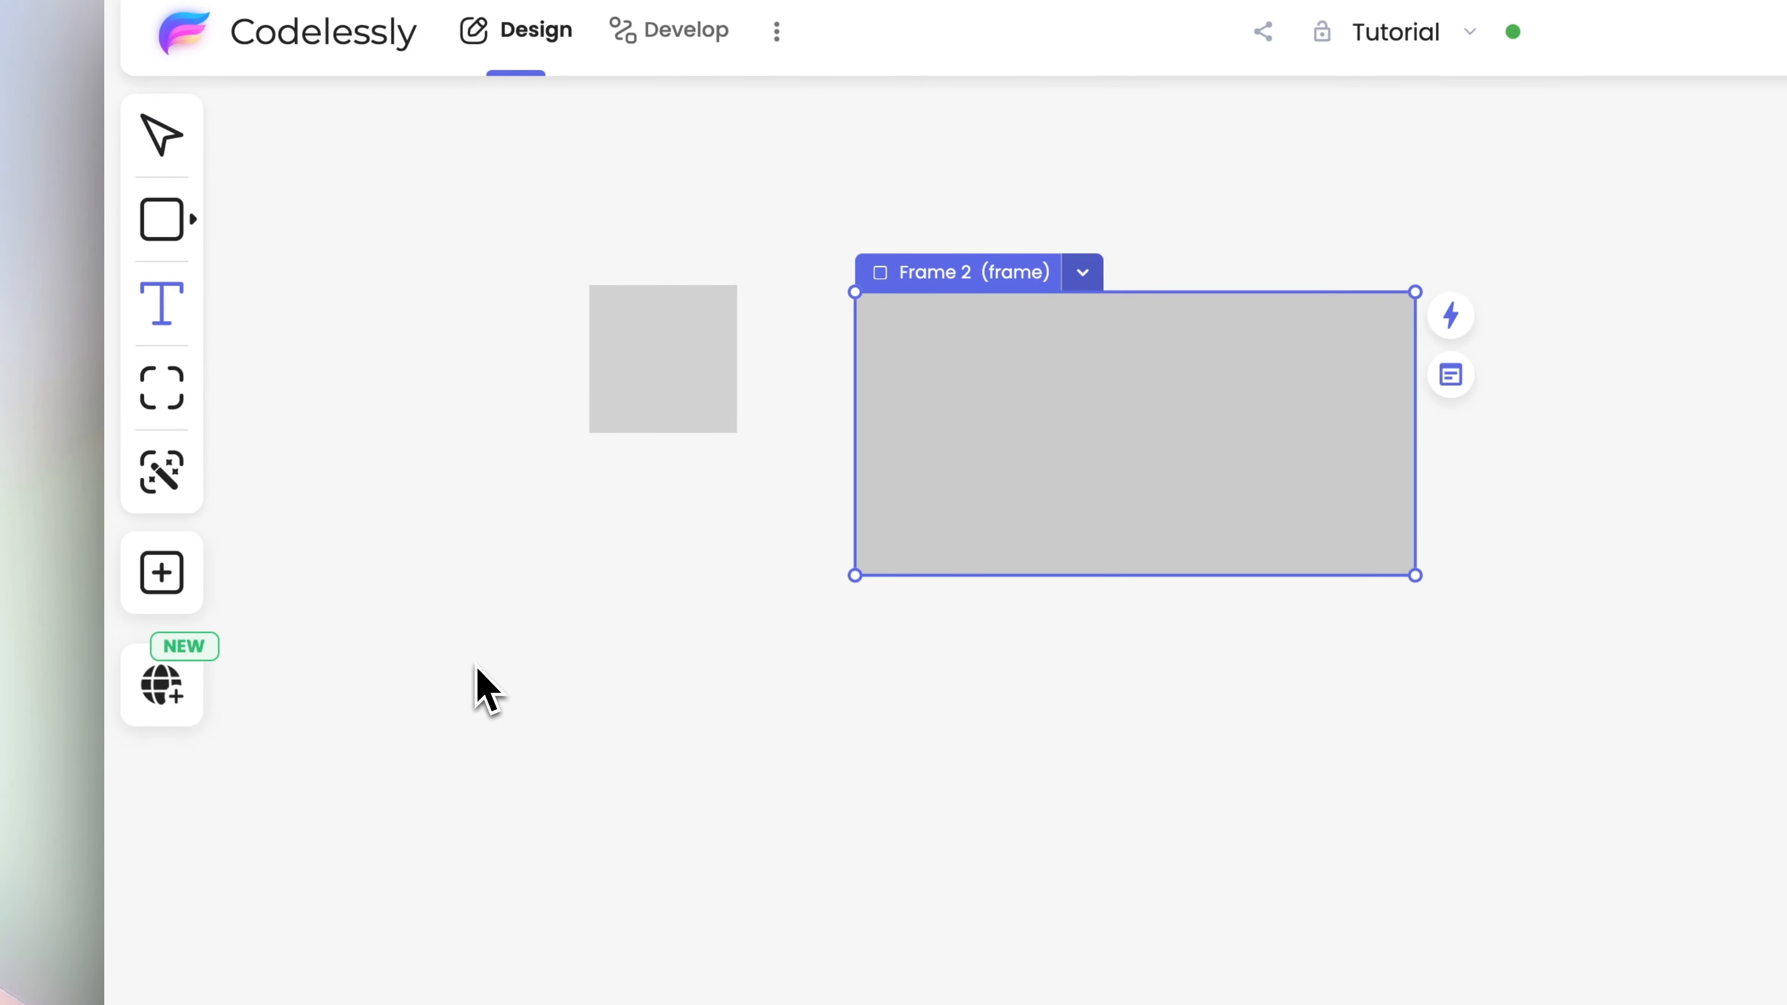
pyautogui.click(503, 688)
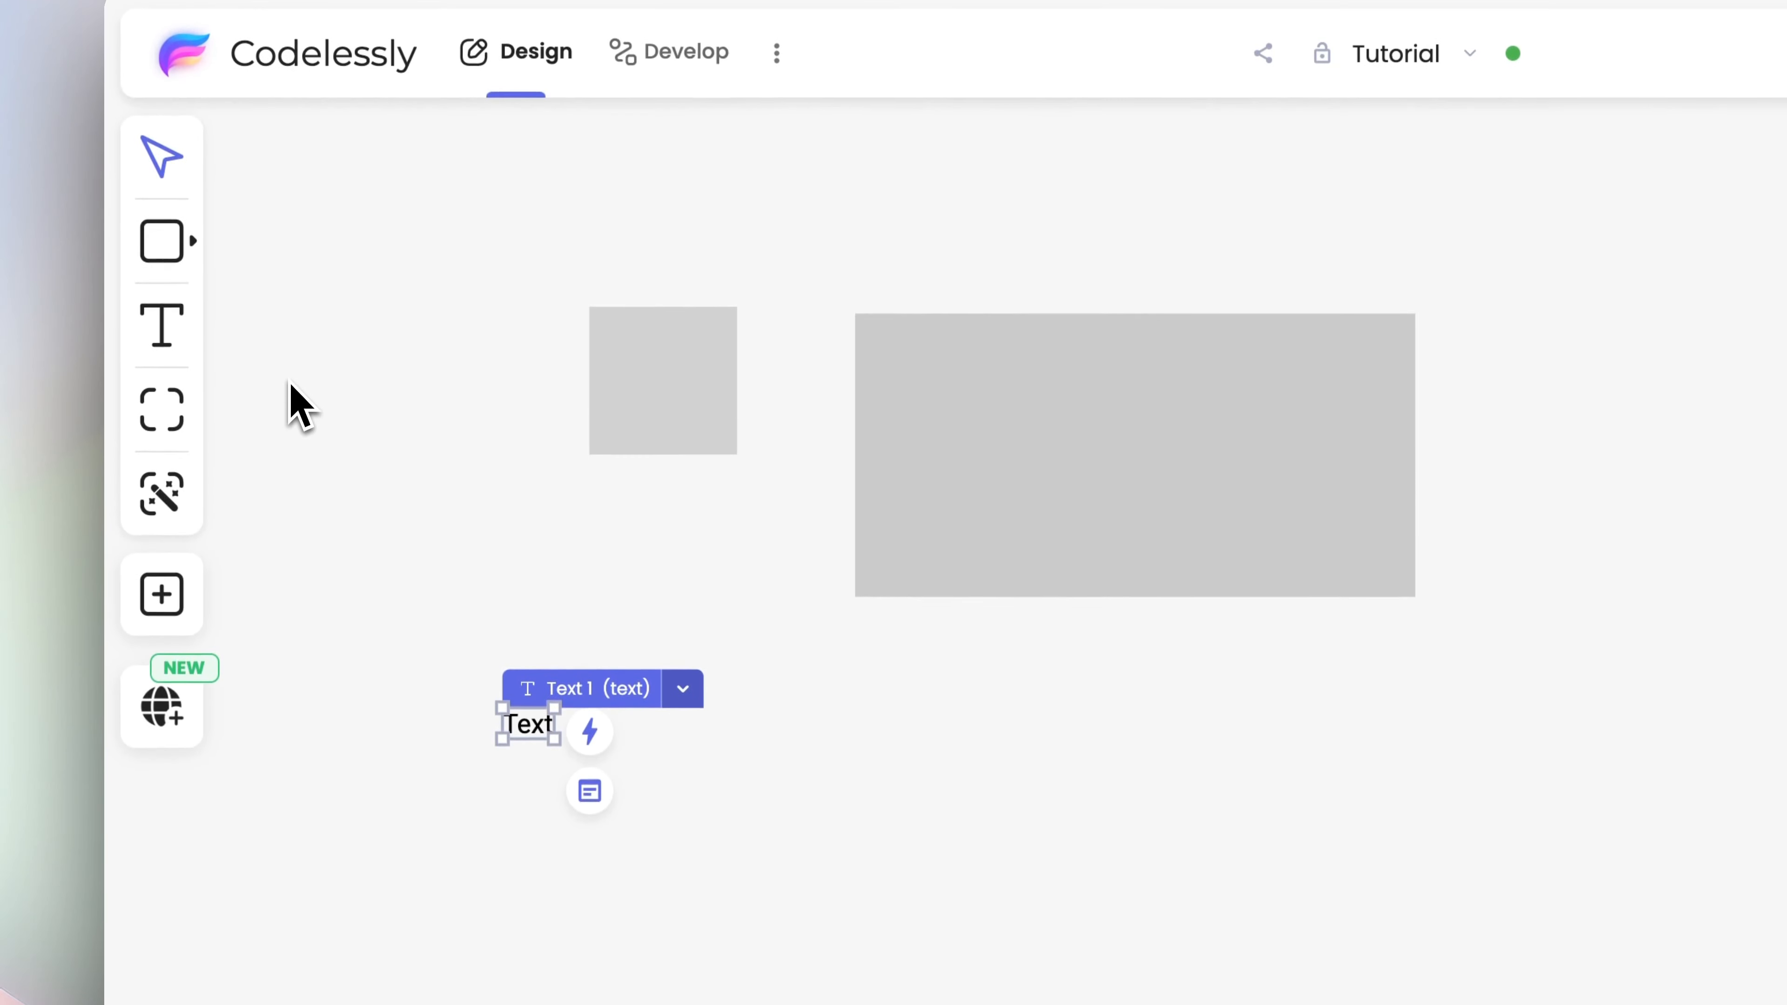
pyautogui.click(174, 339)
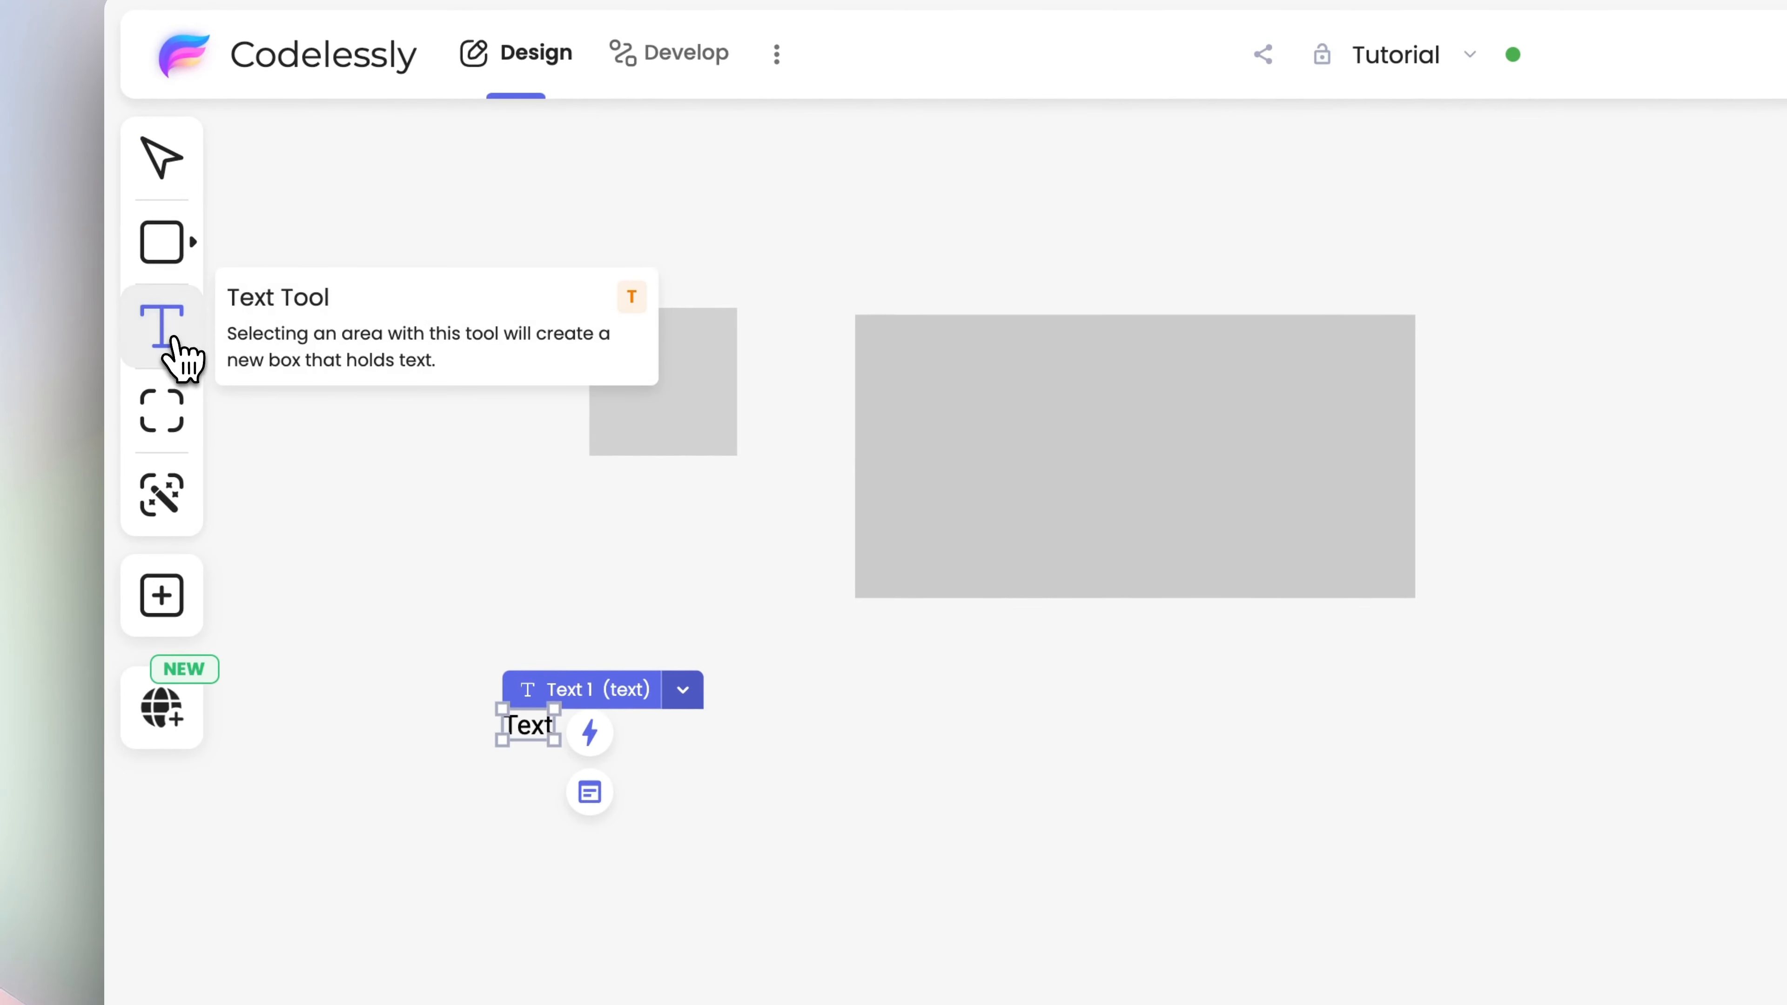
pyautogui.moveTo(729, 671); pyautogui.dragTo(1404, 811)
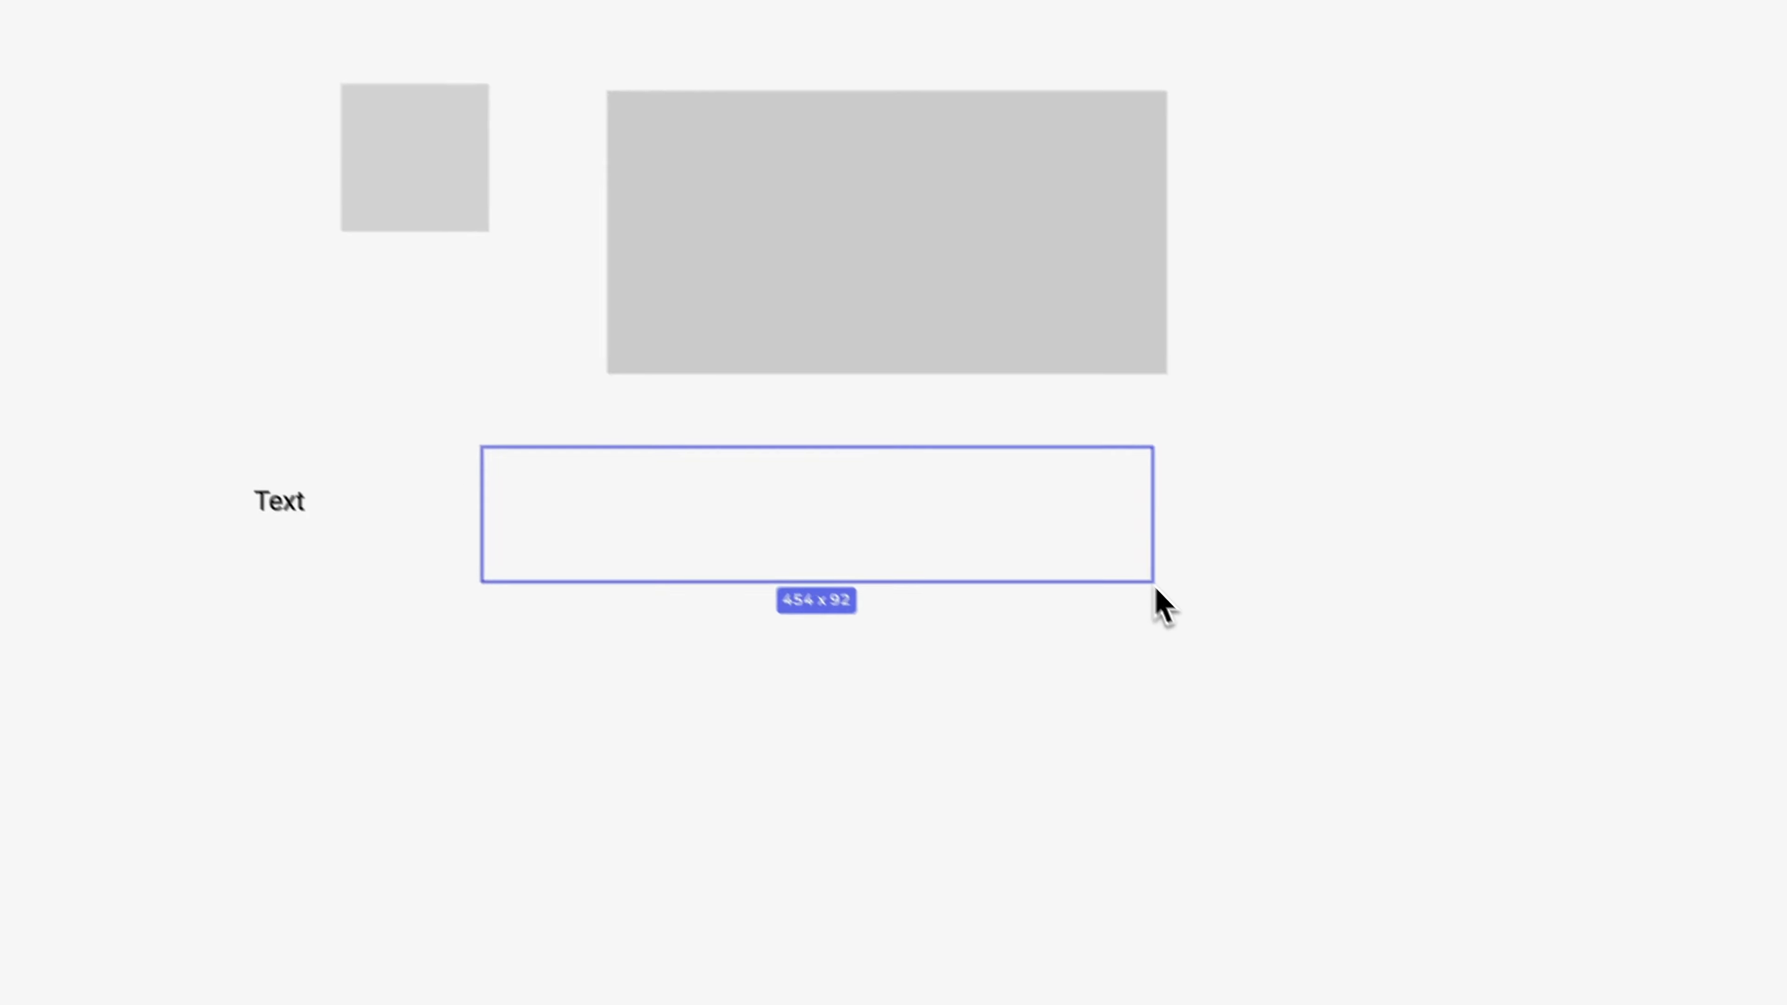
pyautogui.moveTo(1155, 586); pyautogui.dragTo(746, 633)
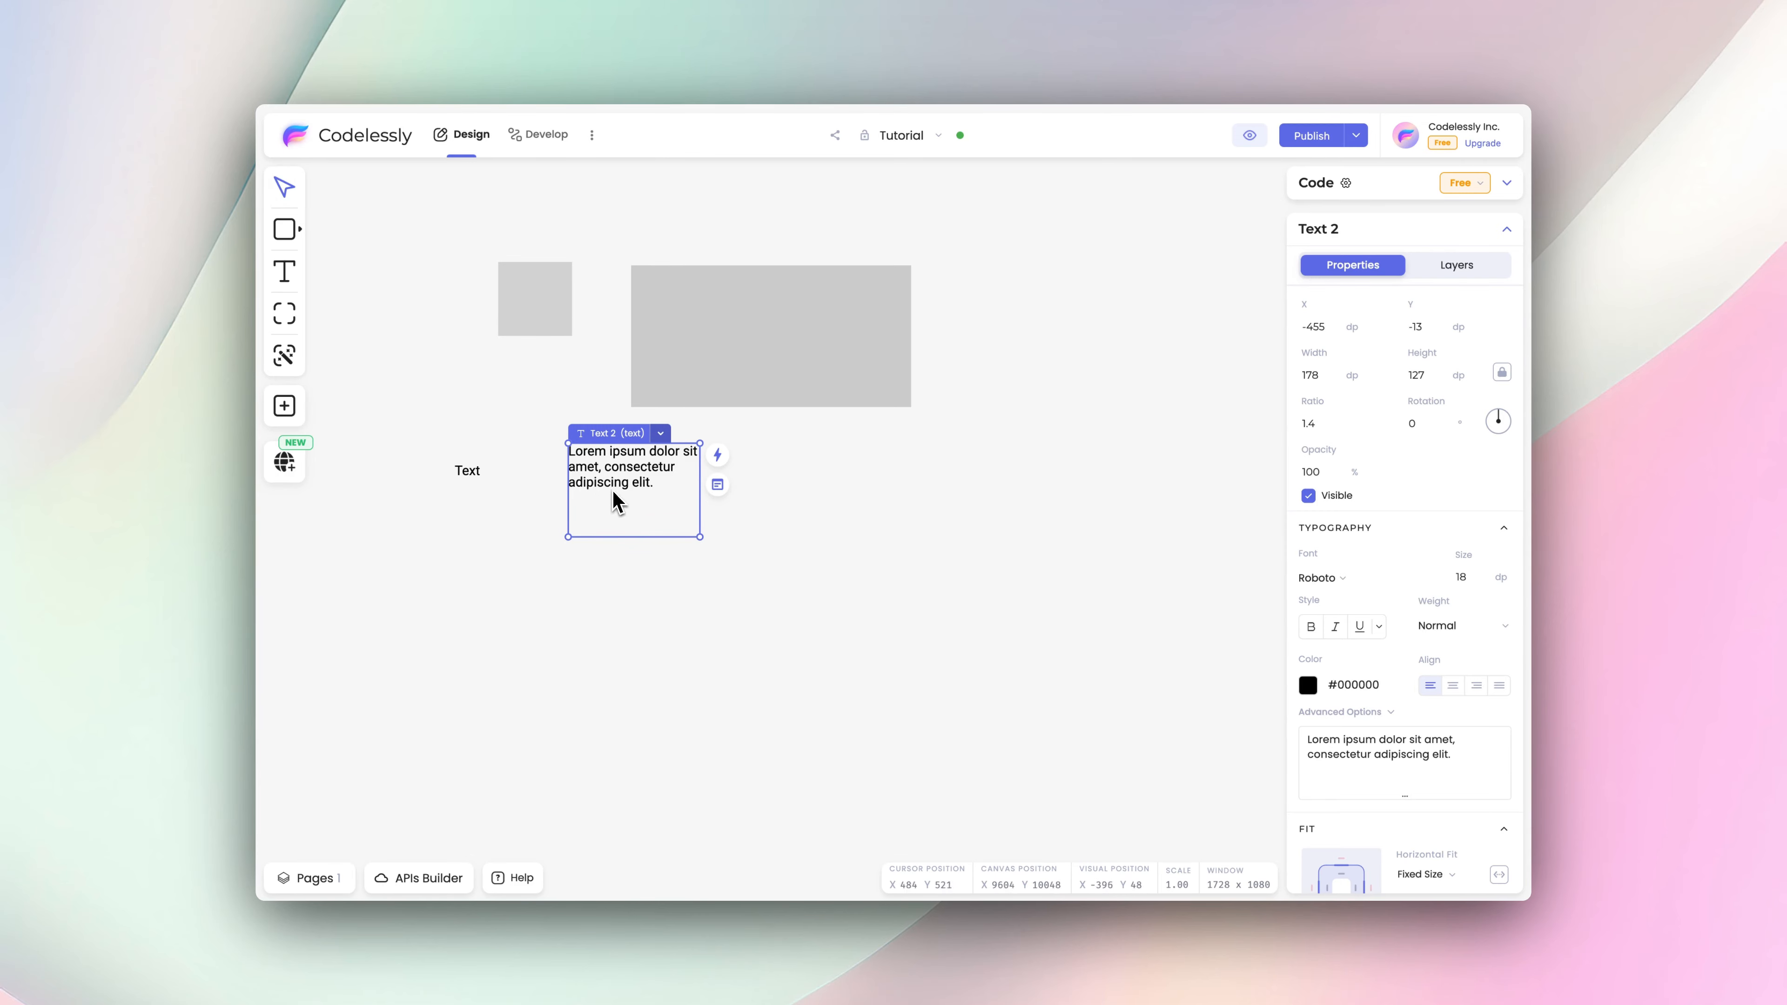
# - Move the Lorem ipsum text box into the wide rectangle, about 51 dp from its left edge and 32 dp from its top
pyautogui.click(562, 501)
pyautogui.click(636, 480)
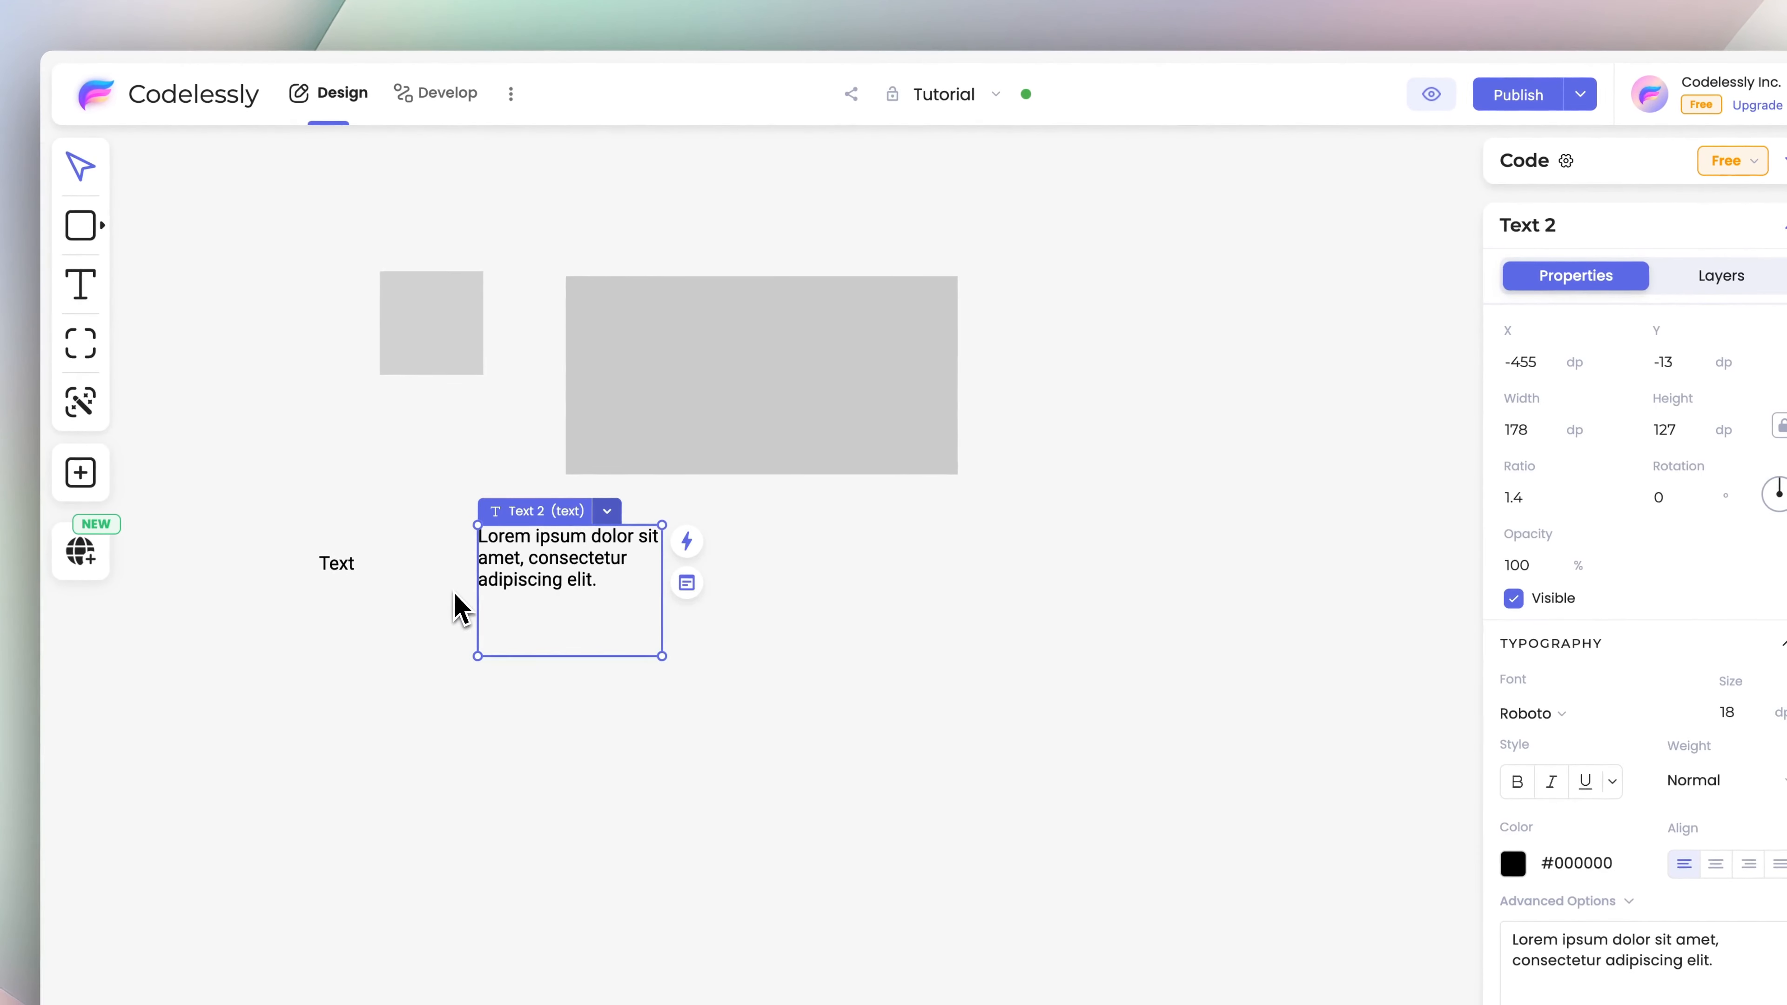
pyautogui.click(455, 596)
pyautogui.click(540, 599)
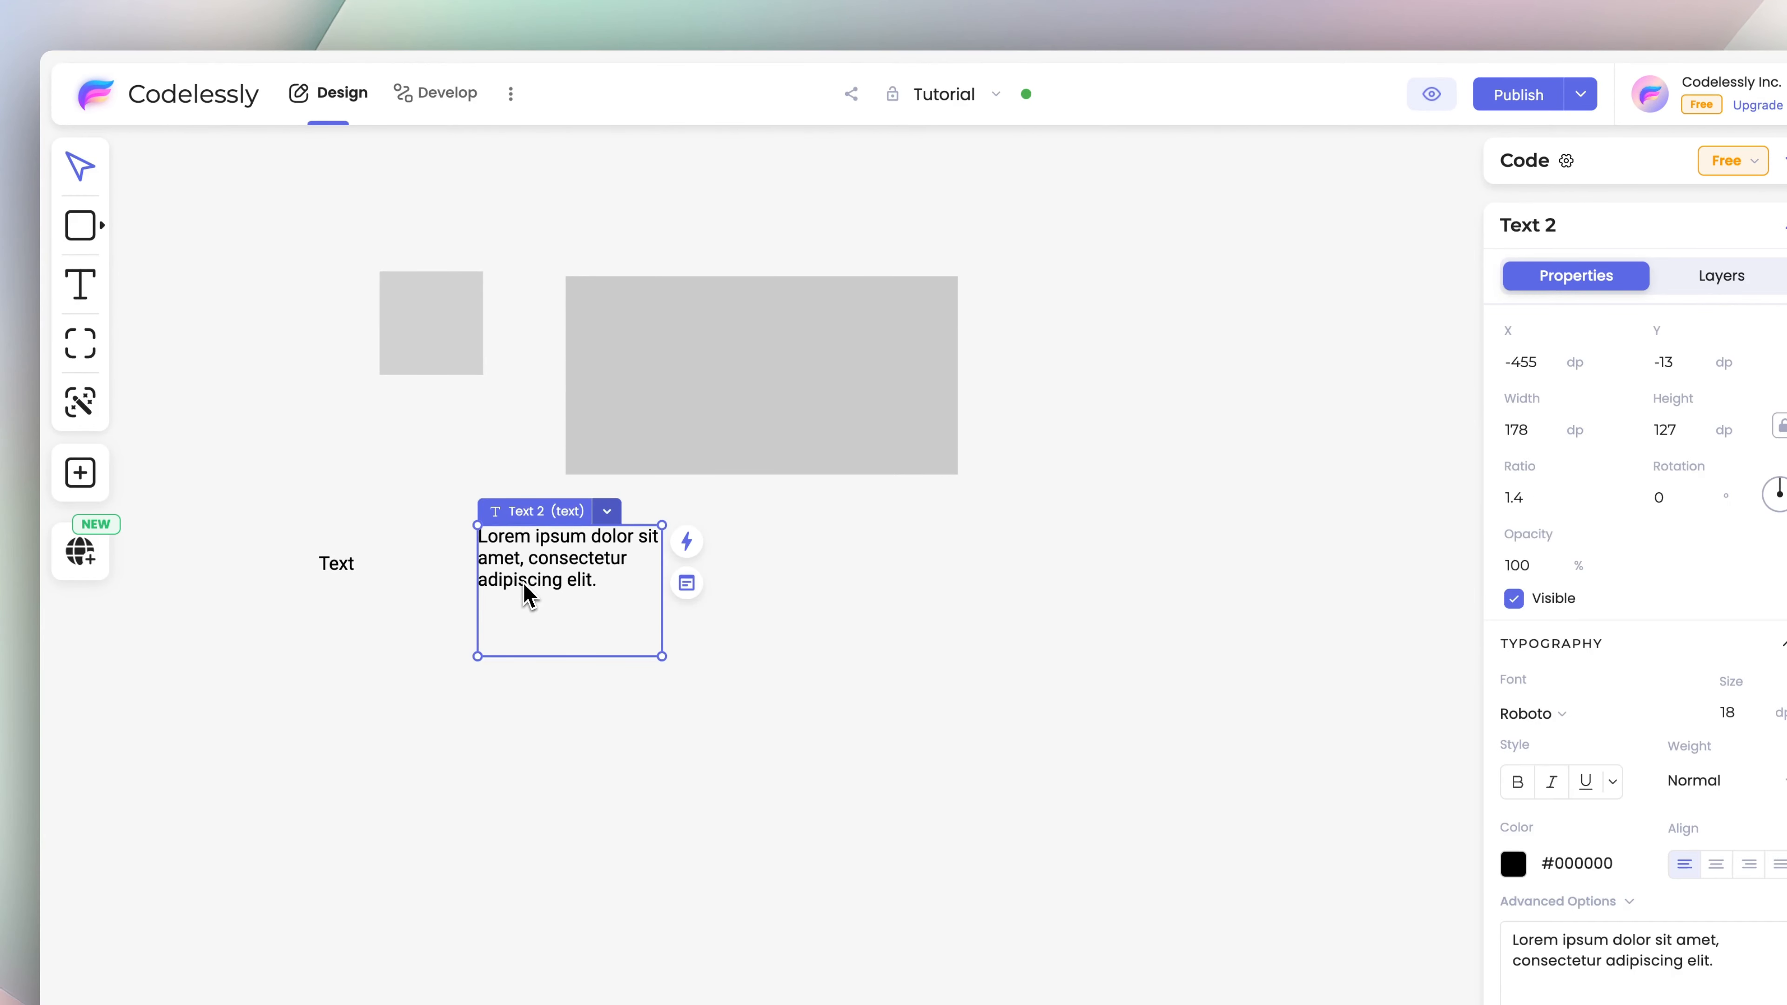
pyautogui.moveTo(528, 593); pyautogui.dragTo(670, 367)
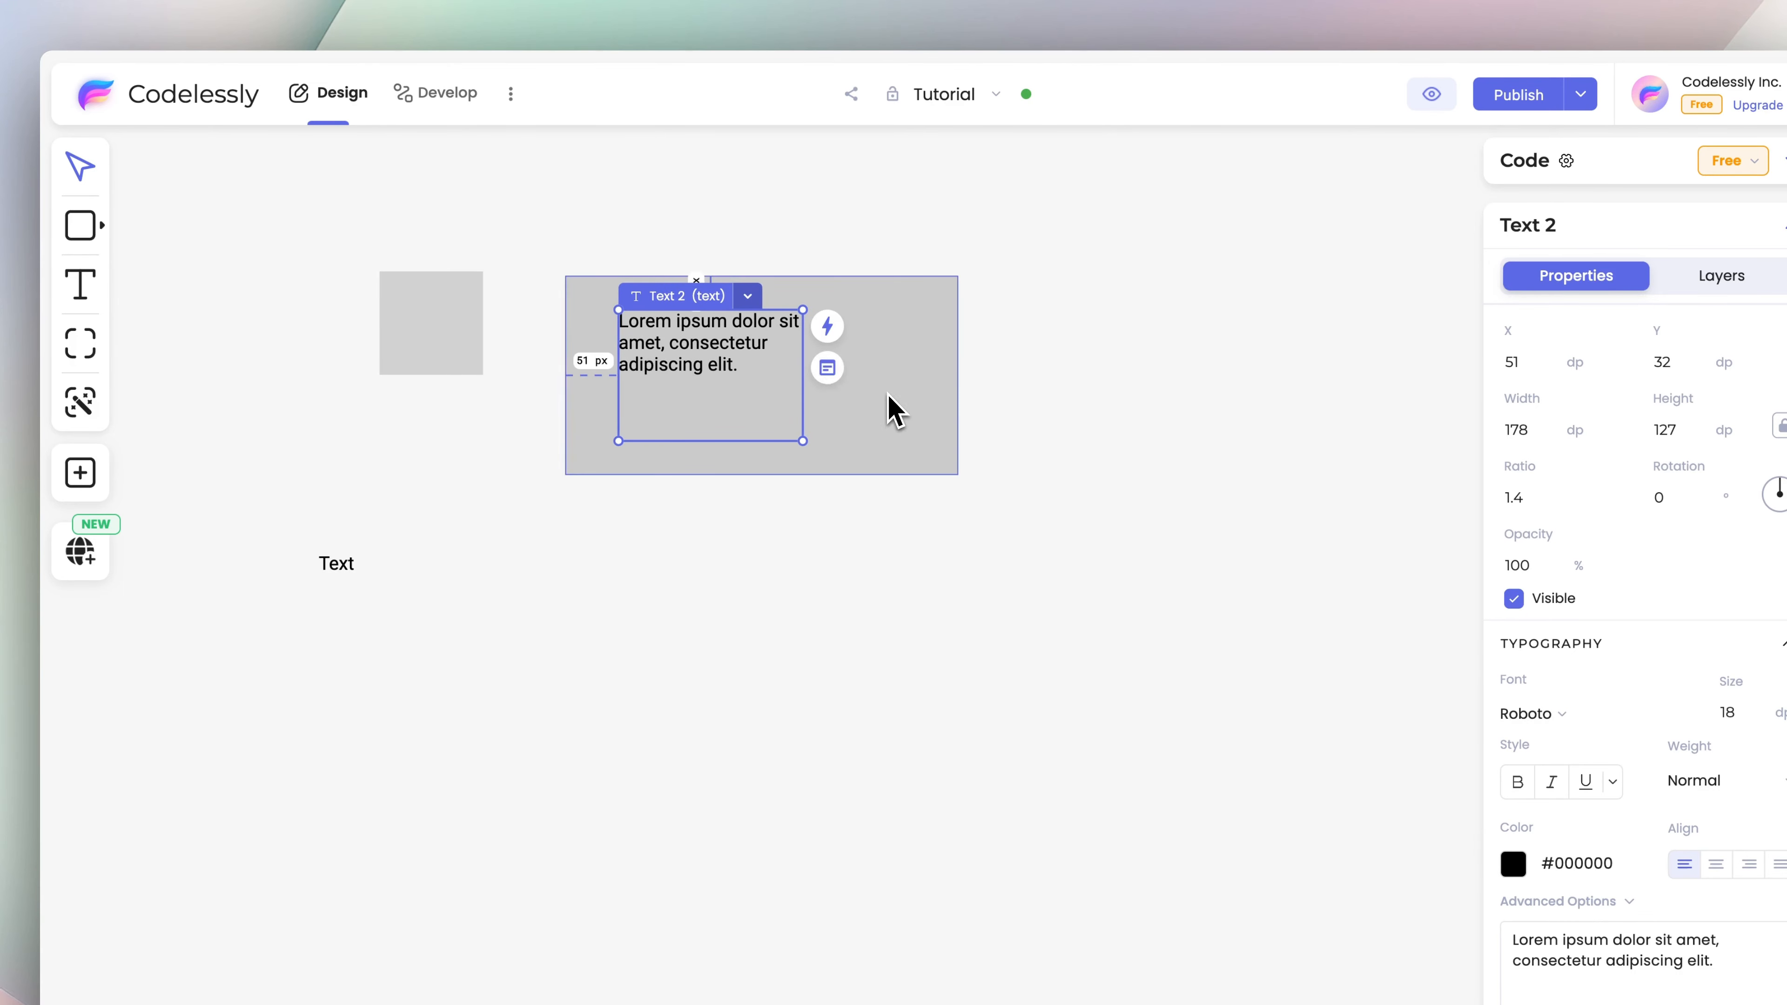
# - Move the wide rectangle with its text to about X -291, Y -223, and reduce its height from the top edge to about 147 dp
pyautogui.click(885, 422)
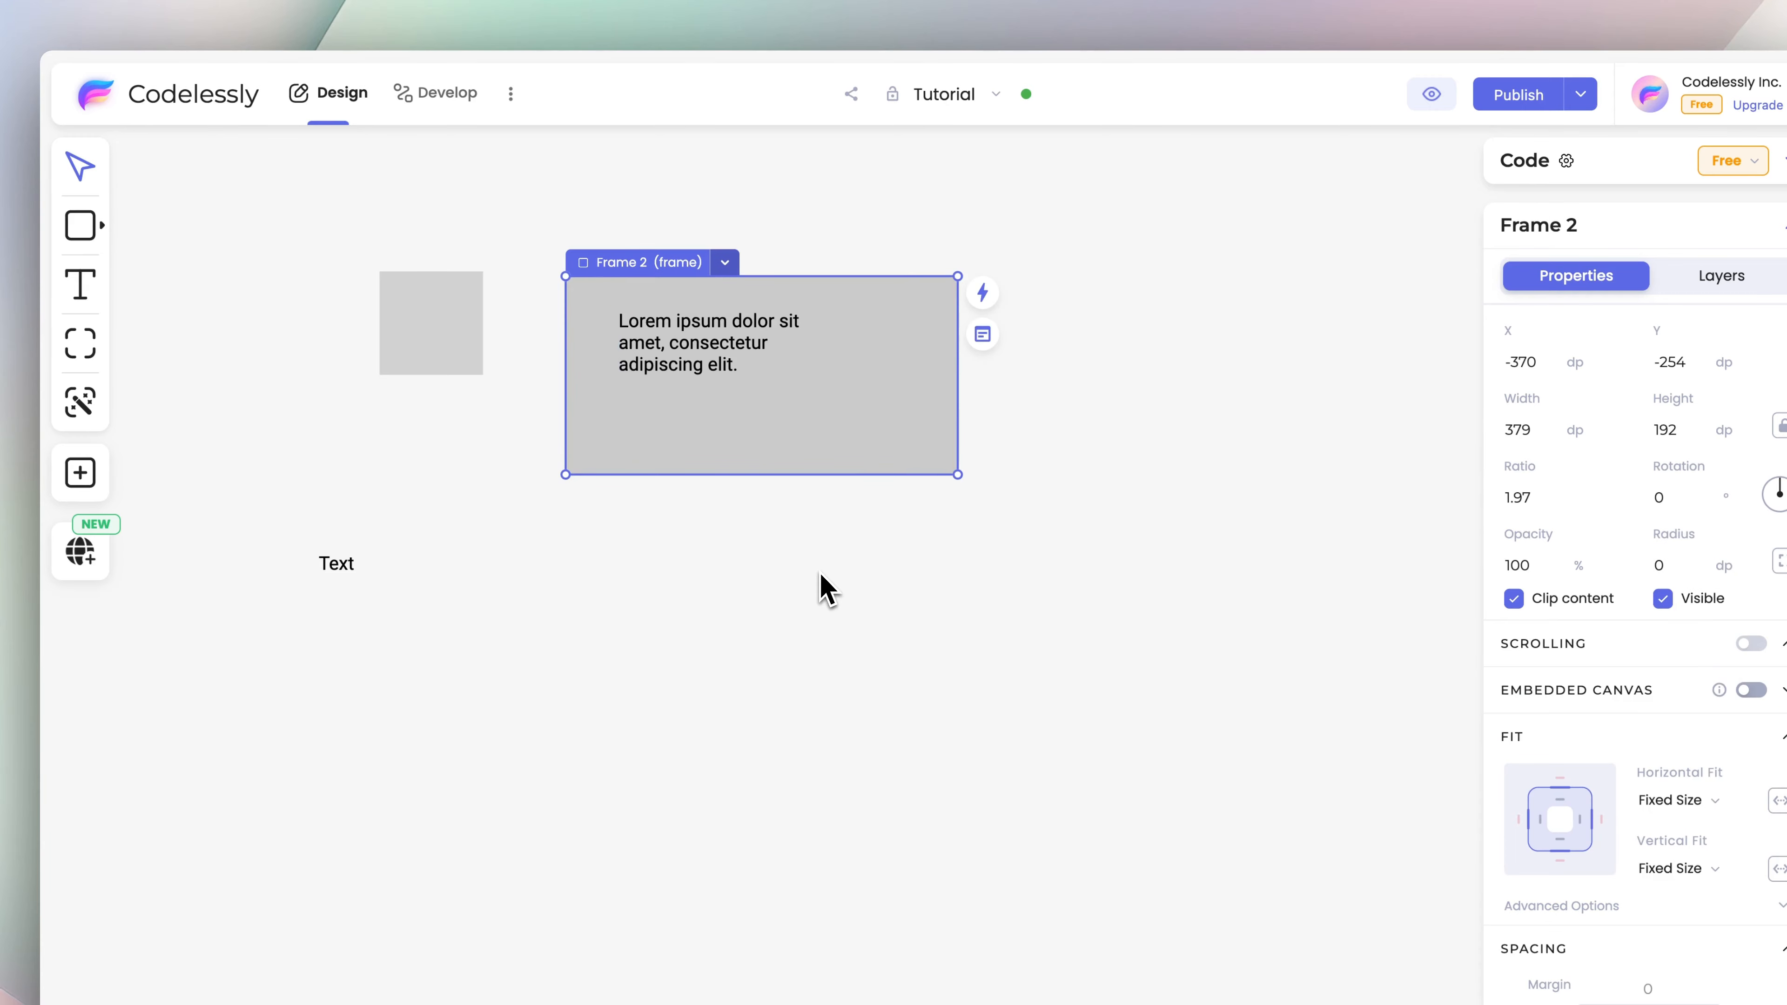
pyautogui.moveTo(858, 418); pyautogui.dragTo(943, 450)
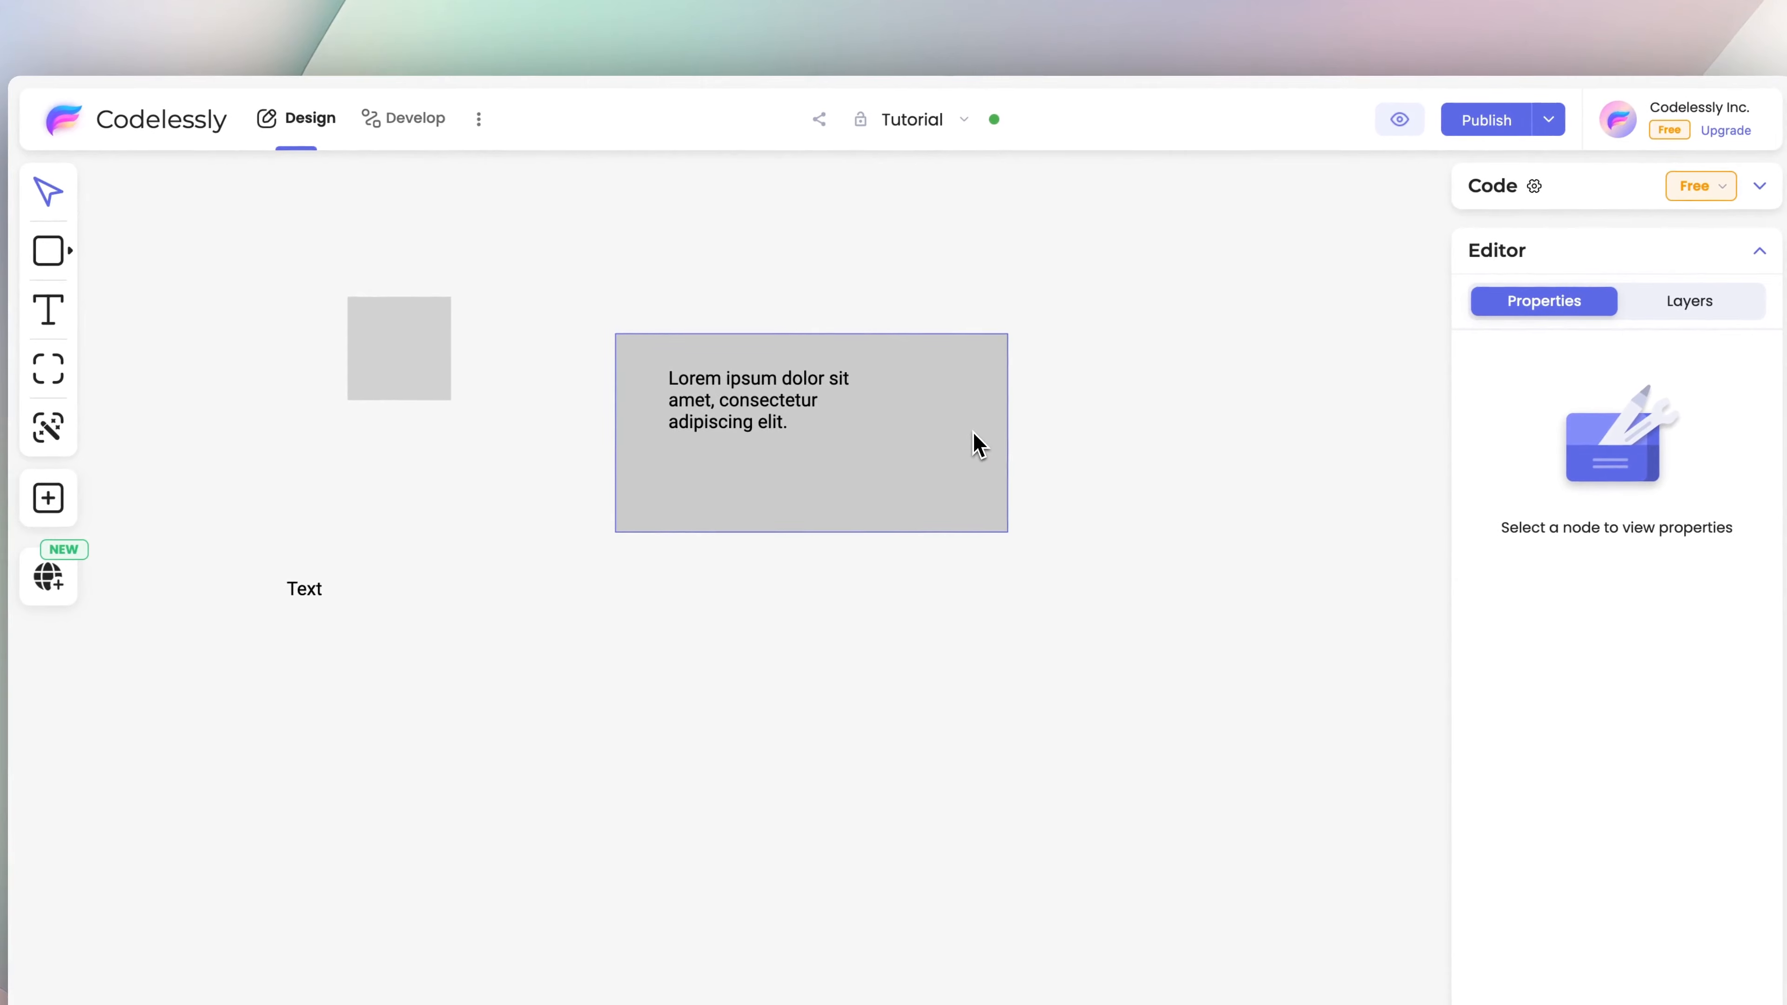
pyautogui.click(978, 451)
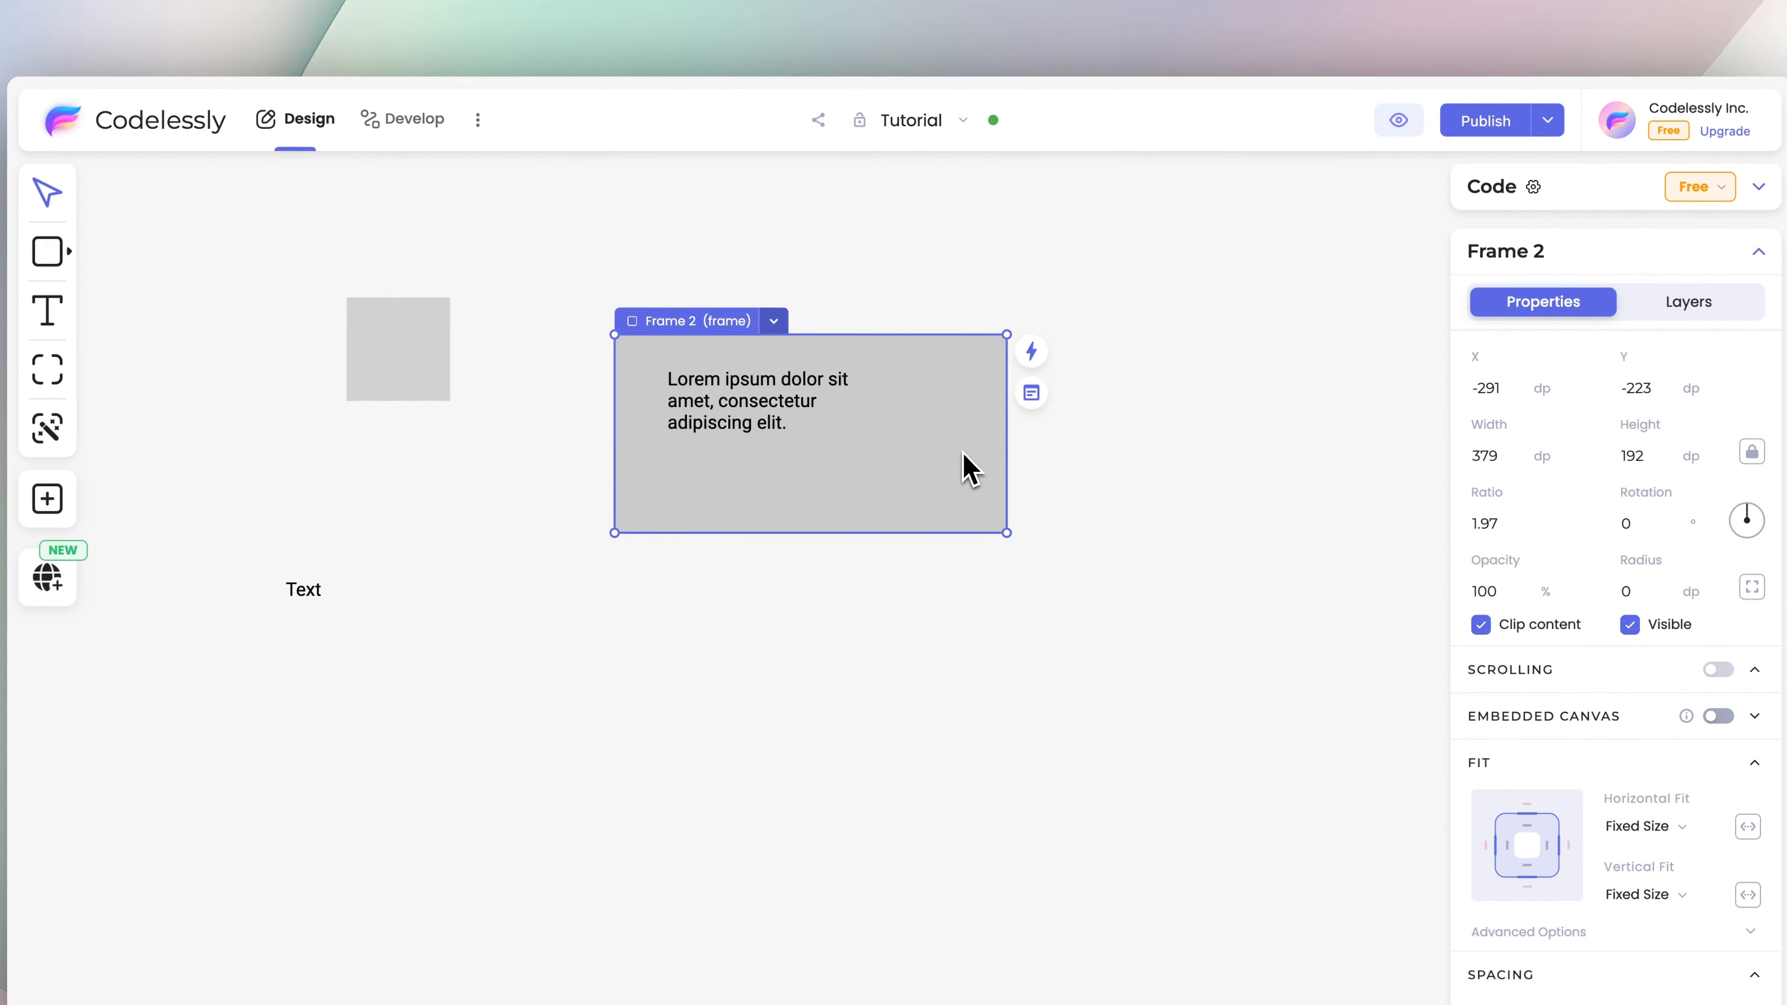
pyautogui.moveTo(1007, 336); pyautogui.dragTo(1012, 392)
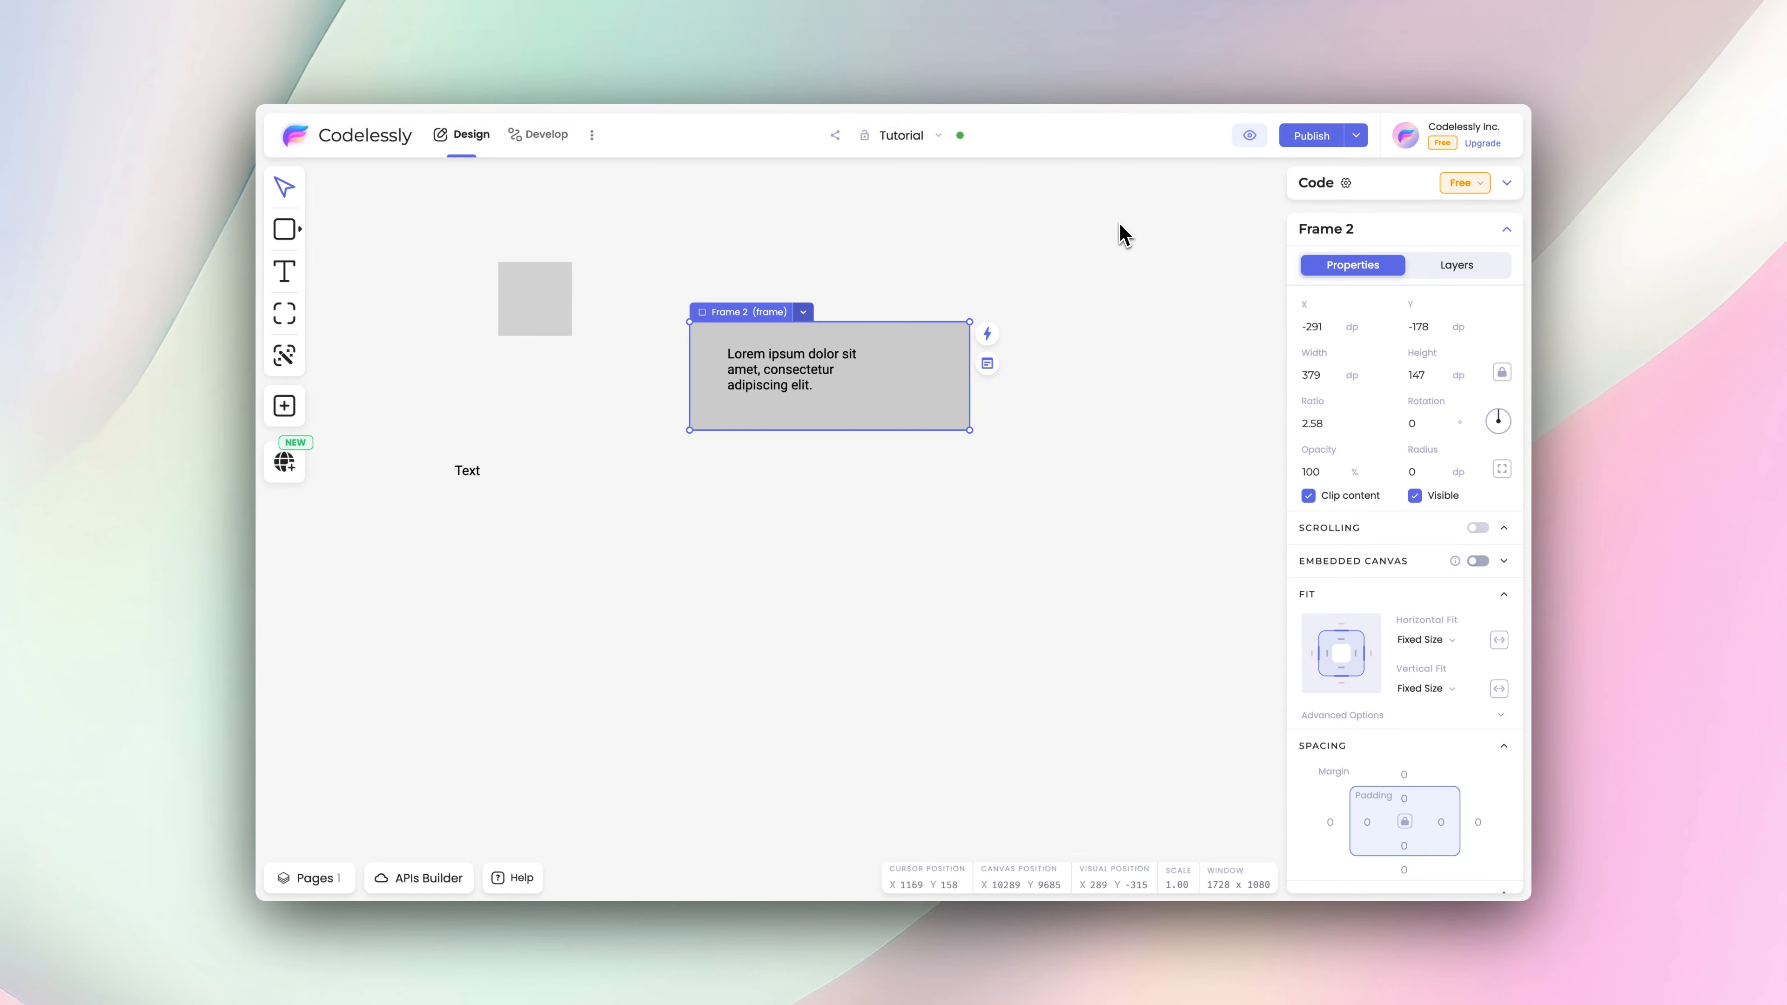
# - Place a default-size canvas below the rectangles and draw a larger canvas about 281 × 416 dp beside it
pyautogui.scroll(-2, 1124, 233)
pyautogui.scroll(-1, 1123, 233)
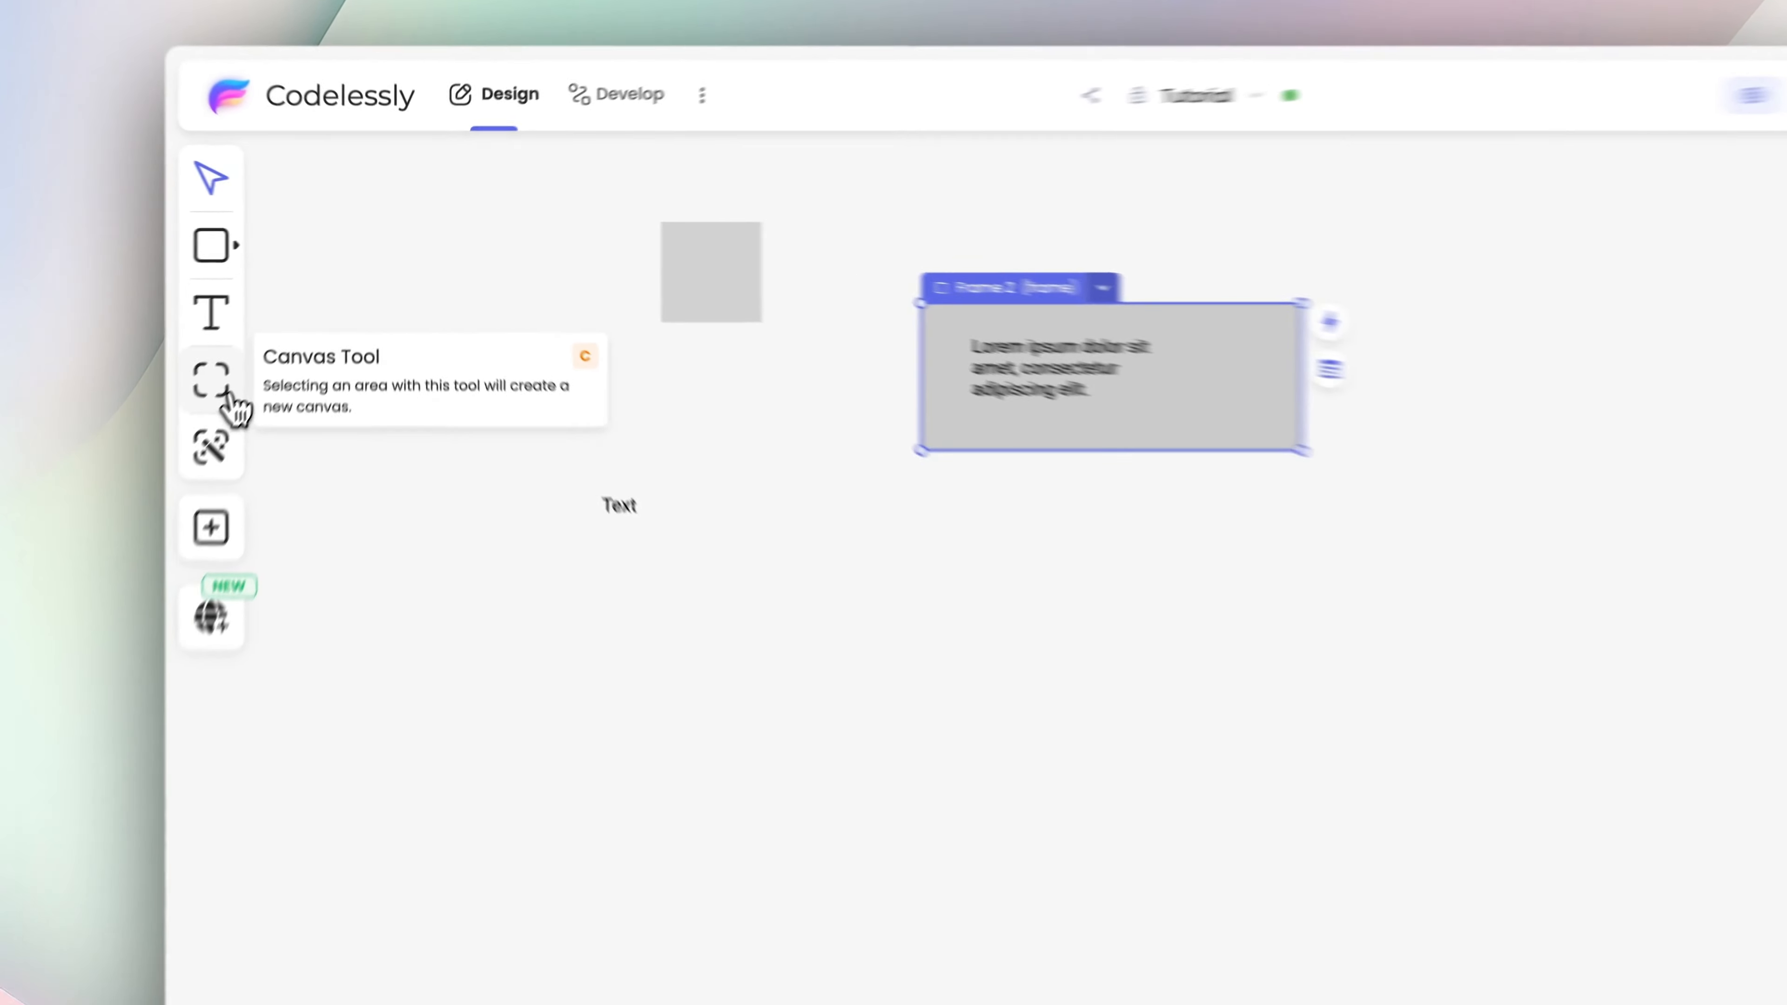
pyautogui.click(284, 313)
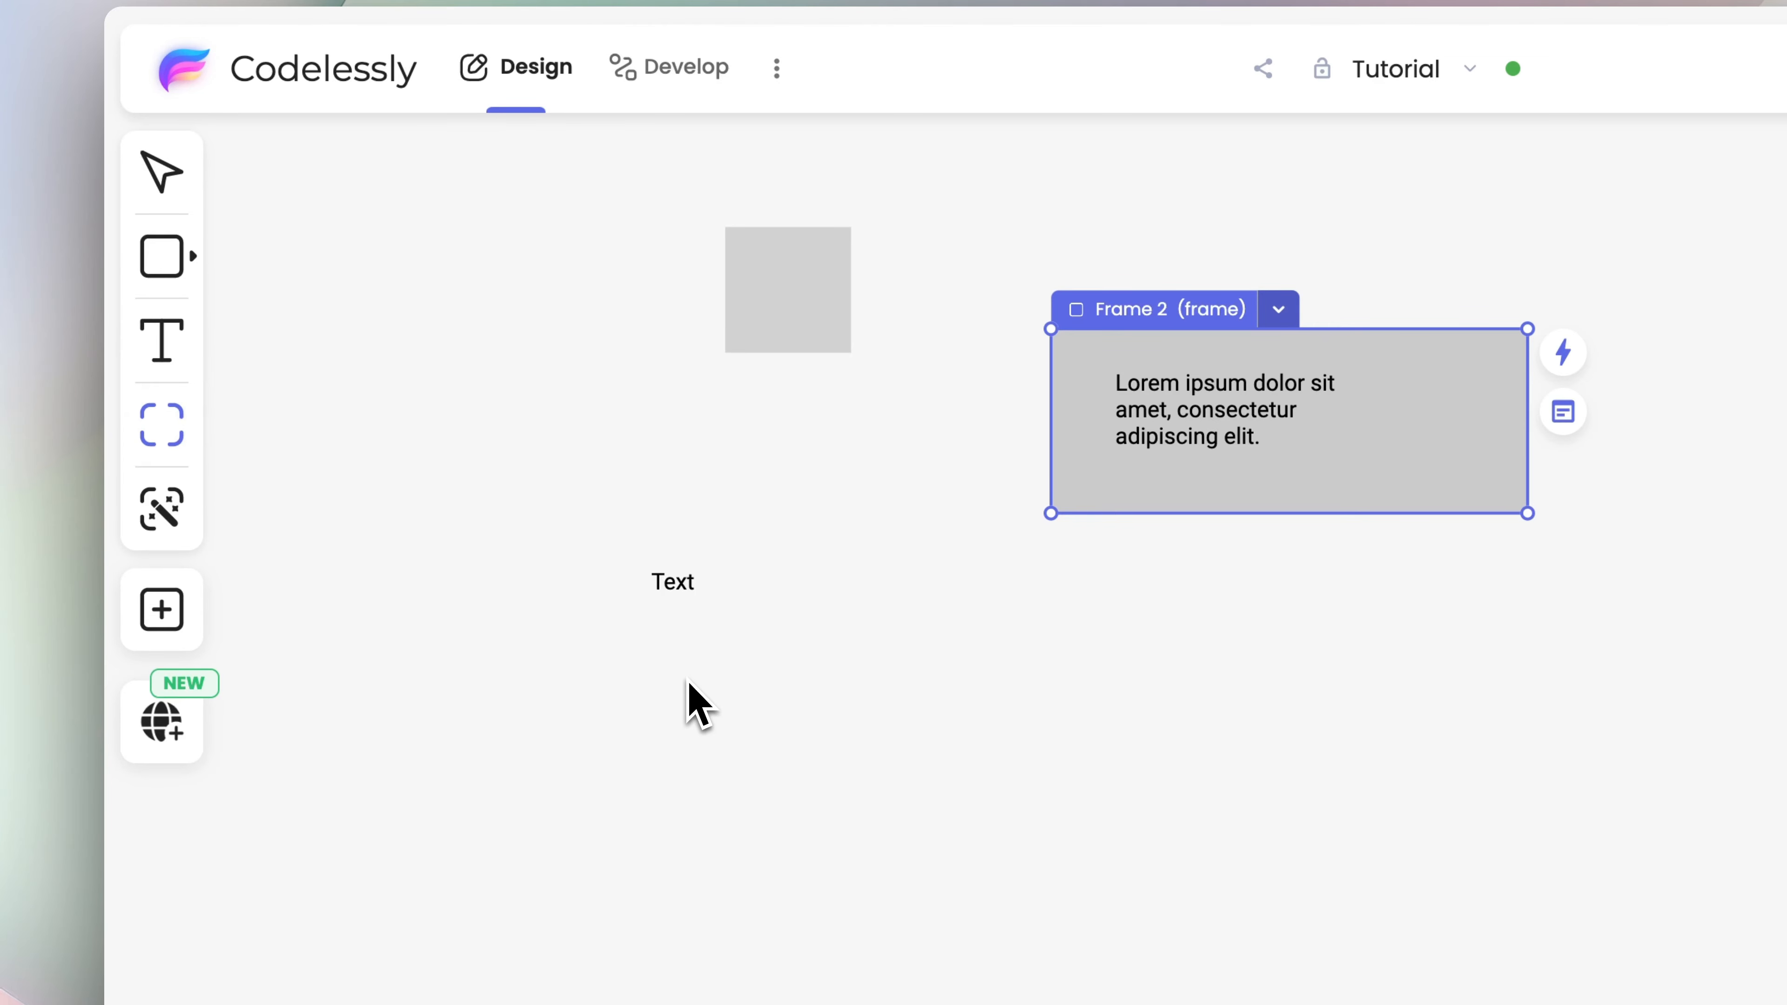
pyautogui.click(838, 594)
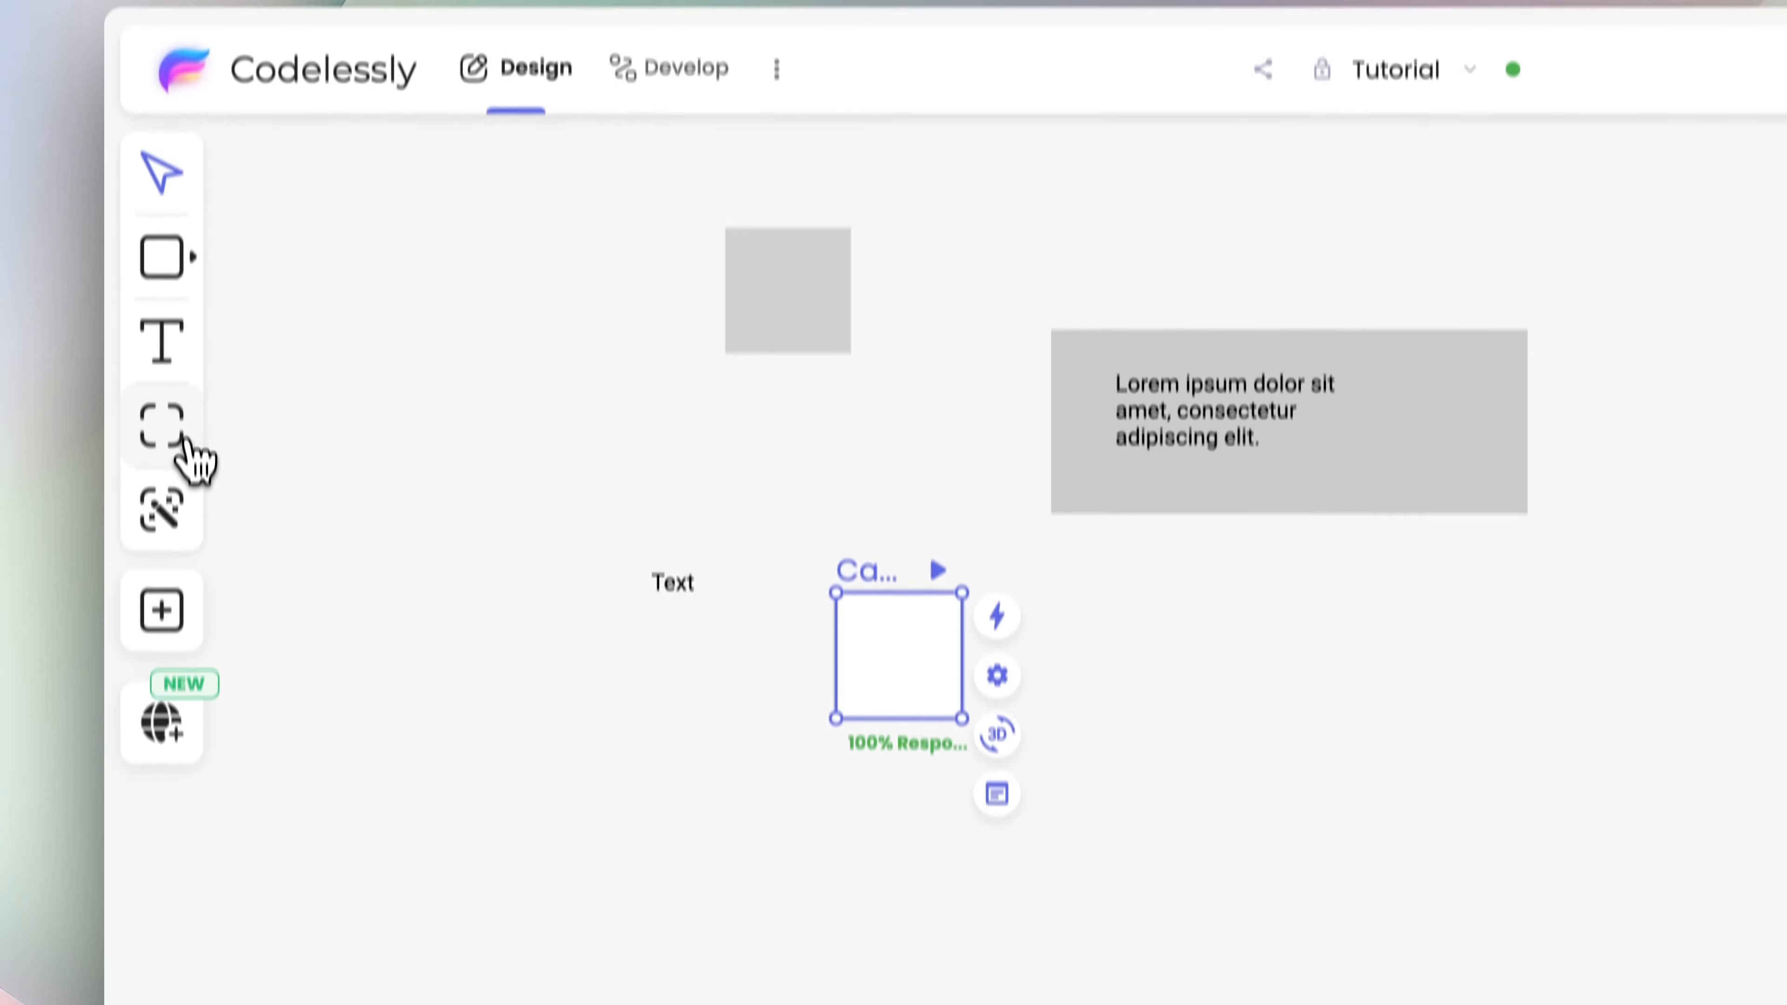
pyautogui.moveTo(837, 453); pyautogui.dragTo(1191, 976)
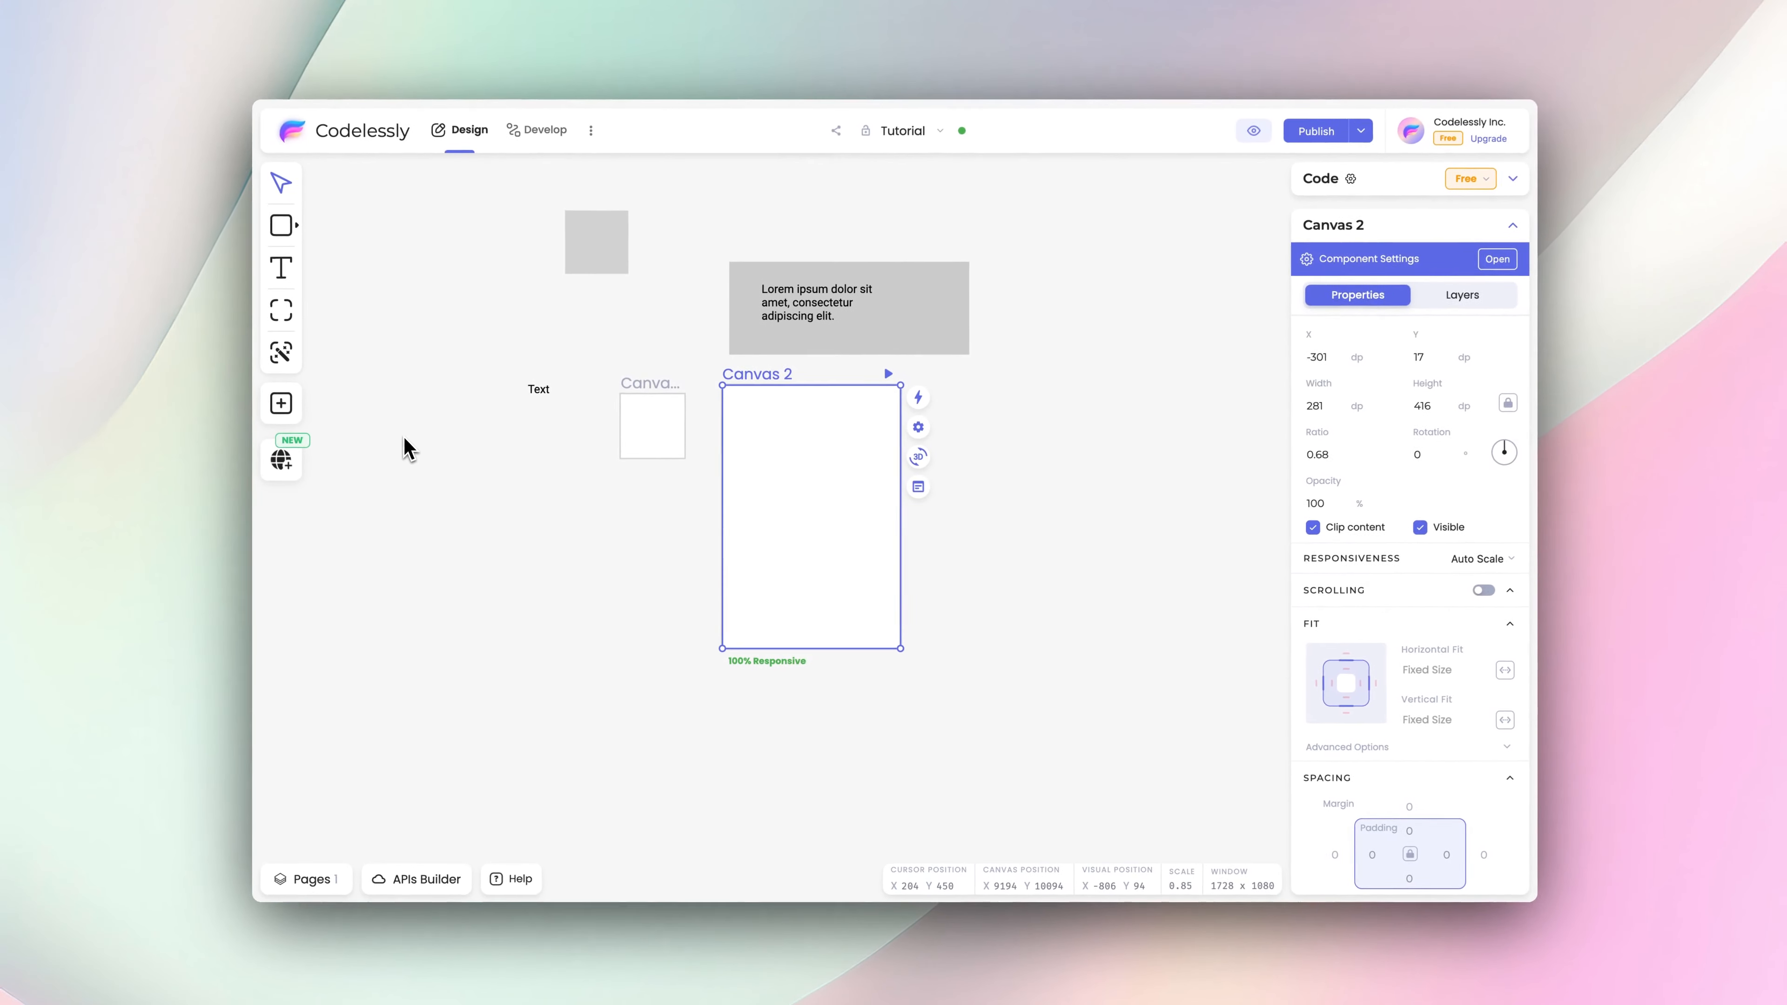
# - Move the grey square into the upper part of Canvas 2, and shift the canvas right and back with its content
pyautogui.hscroll(2, 409, 448)
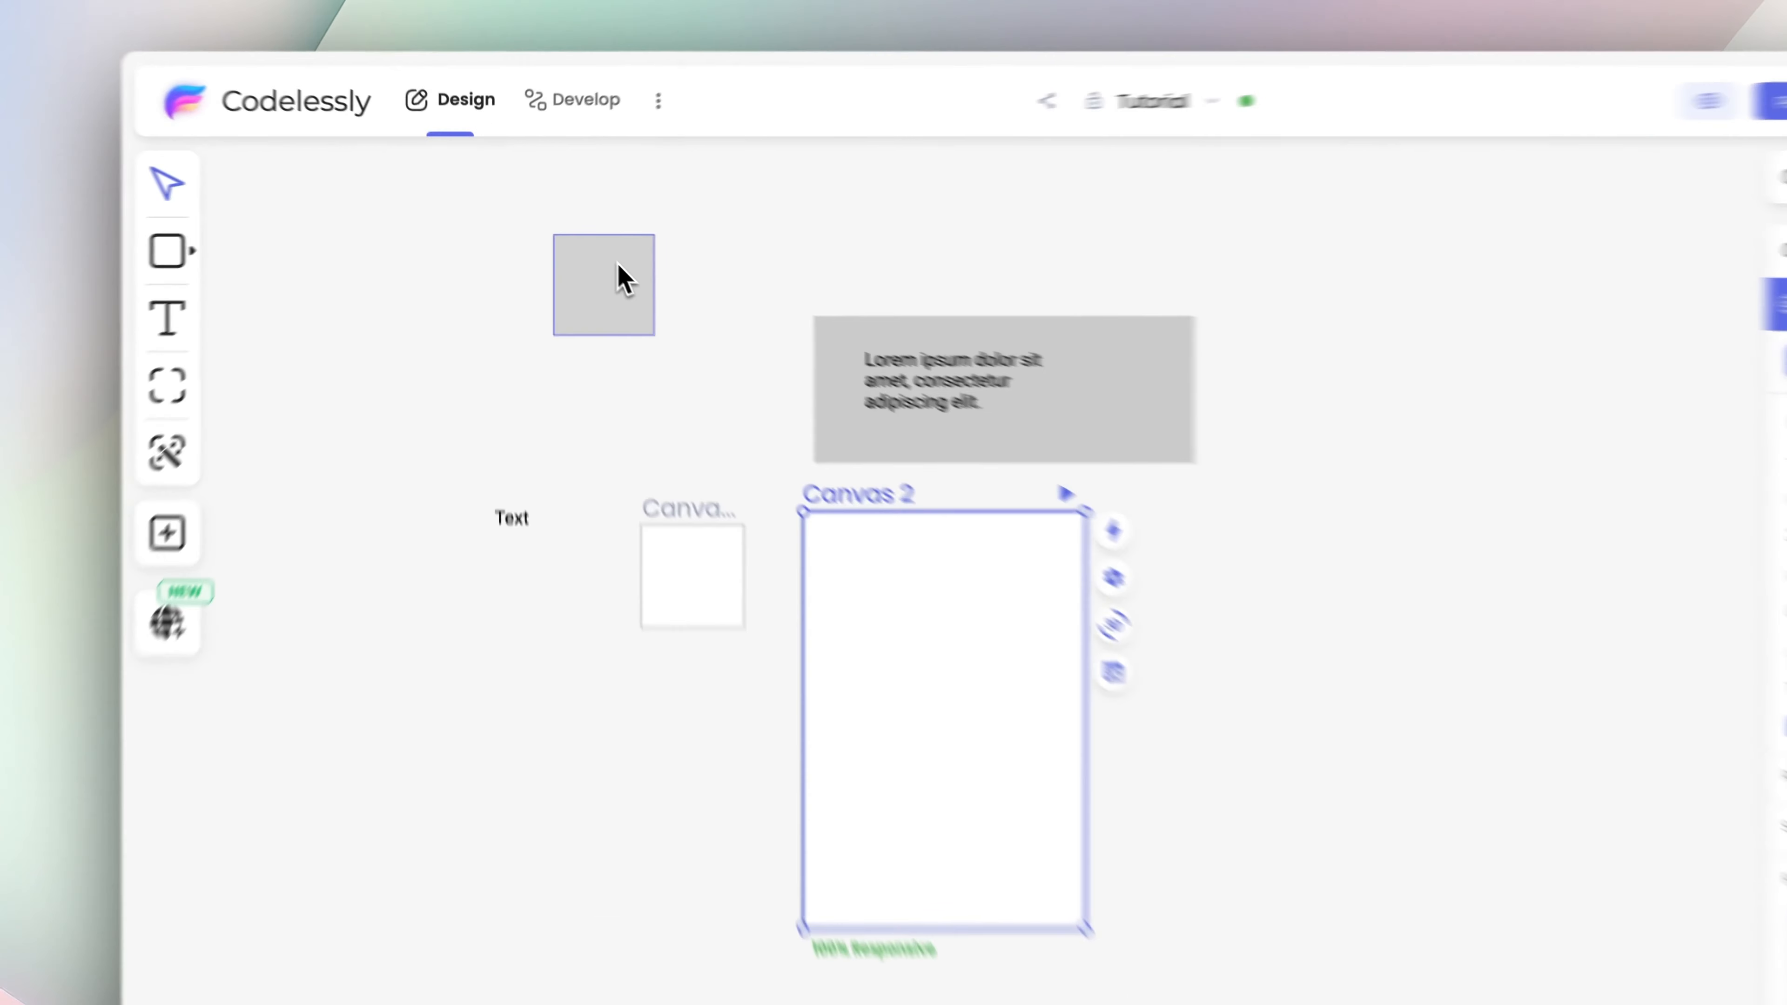
pyautogui.moveTo(618, 264); pyautogui.dragTo(980, 589)
pyautogui.moveTo(937, 438); pyautogui.dragTo(1049, 443)
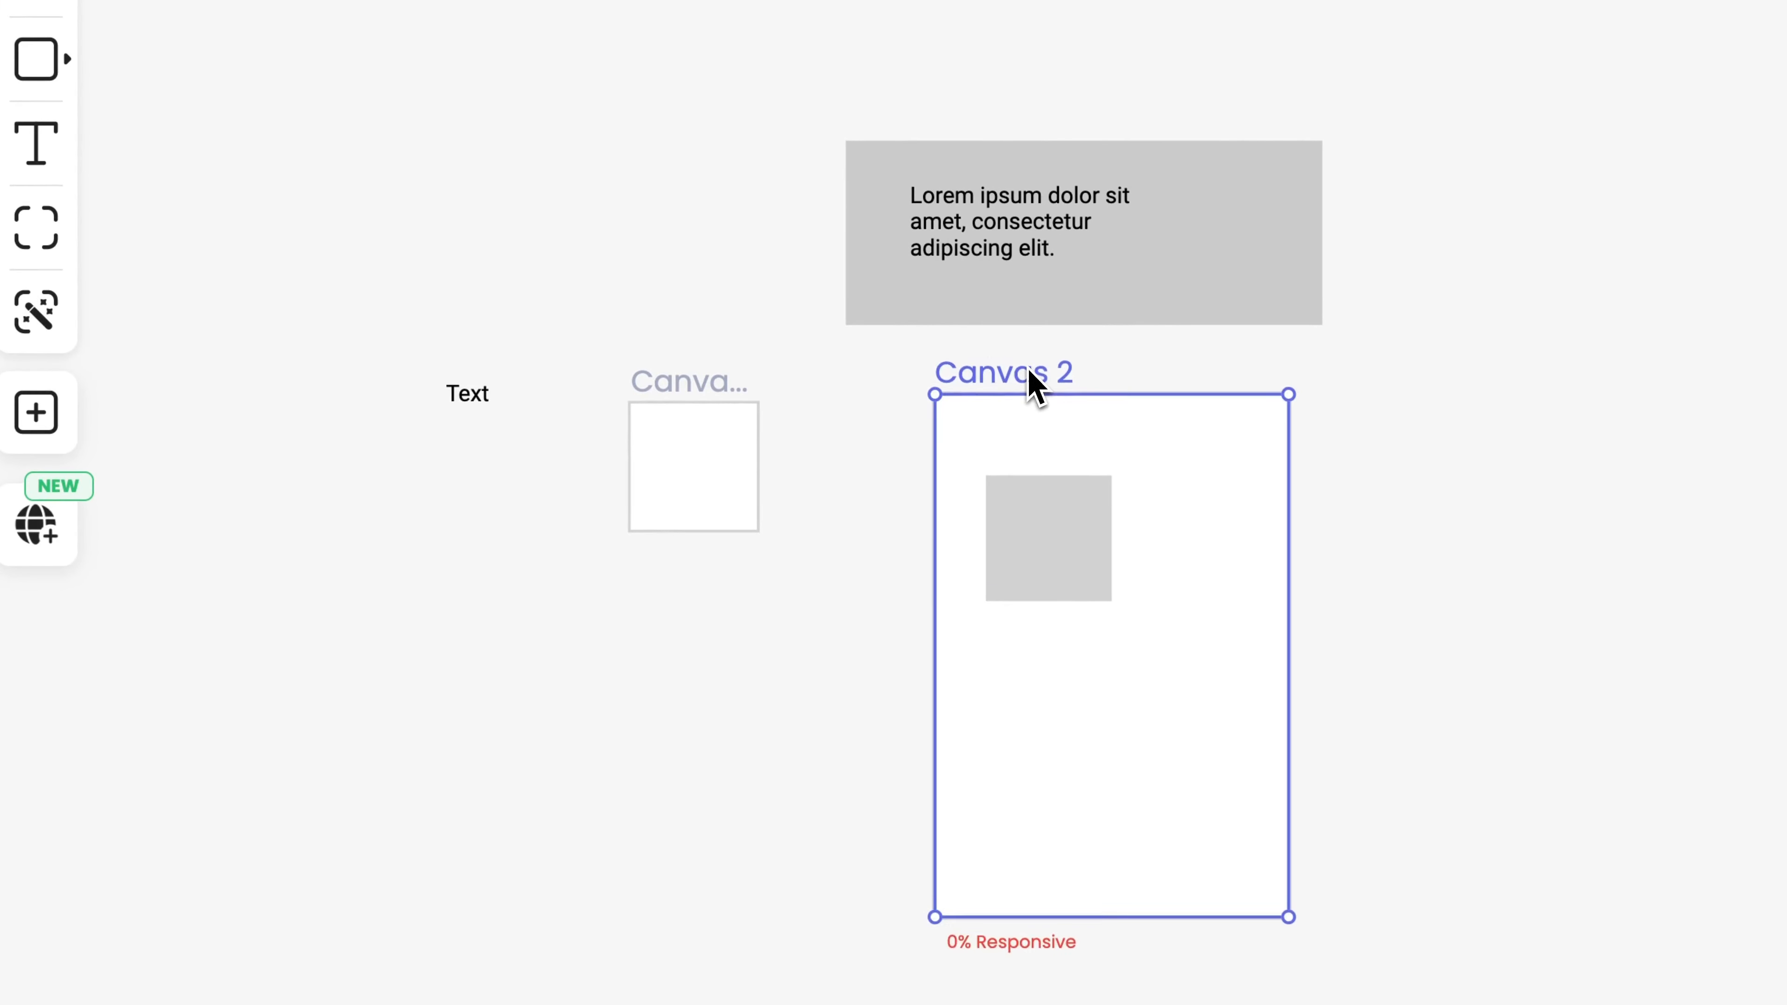
pyautogui.moveTo(1029, 373); pyautogui.dragTo(937, 382)
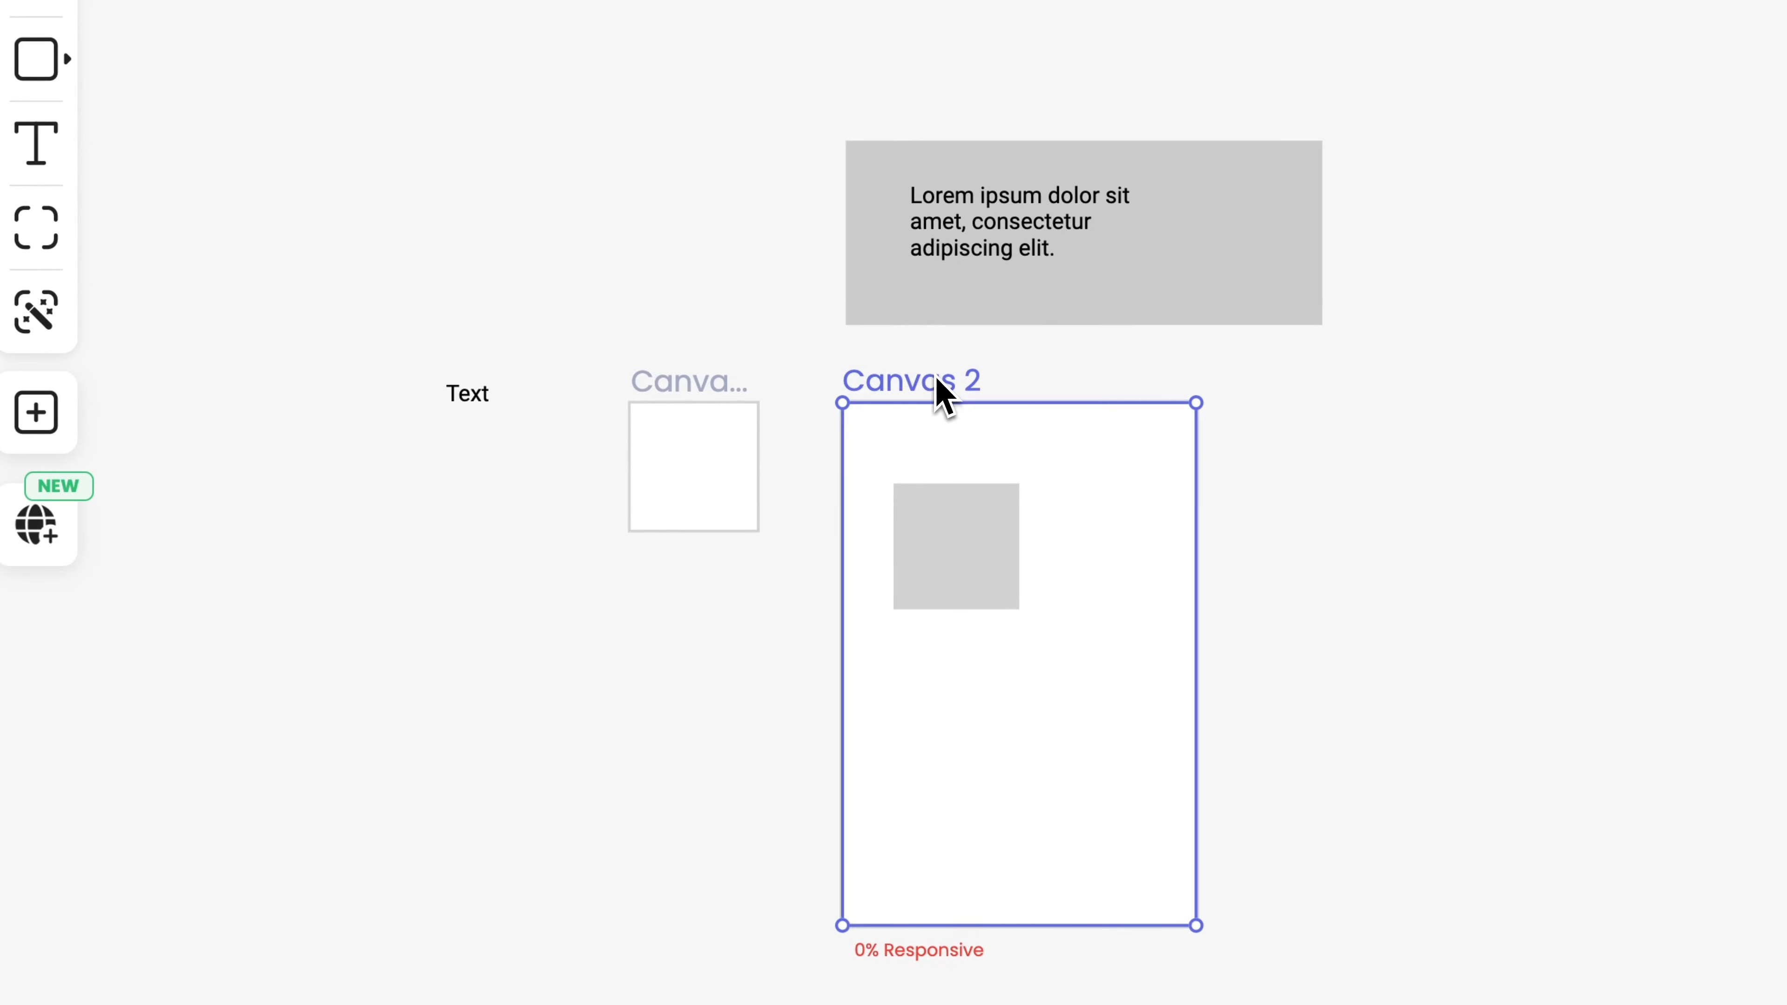
# - Move the standalone "Text" element into Canvas 2 below the grey square, and shift the canvas slightly right and down
pyautogui.click(466, 398)
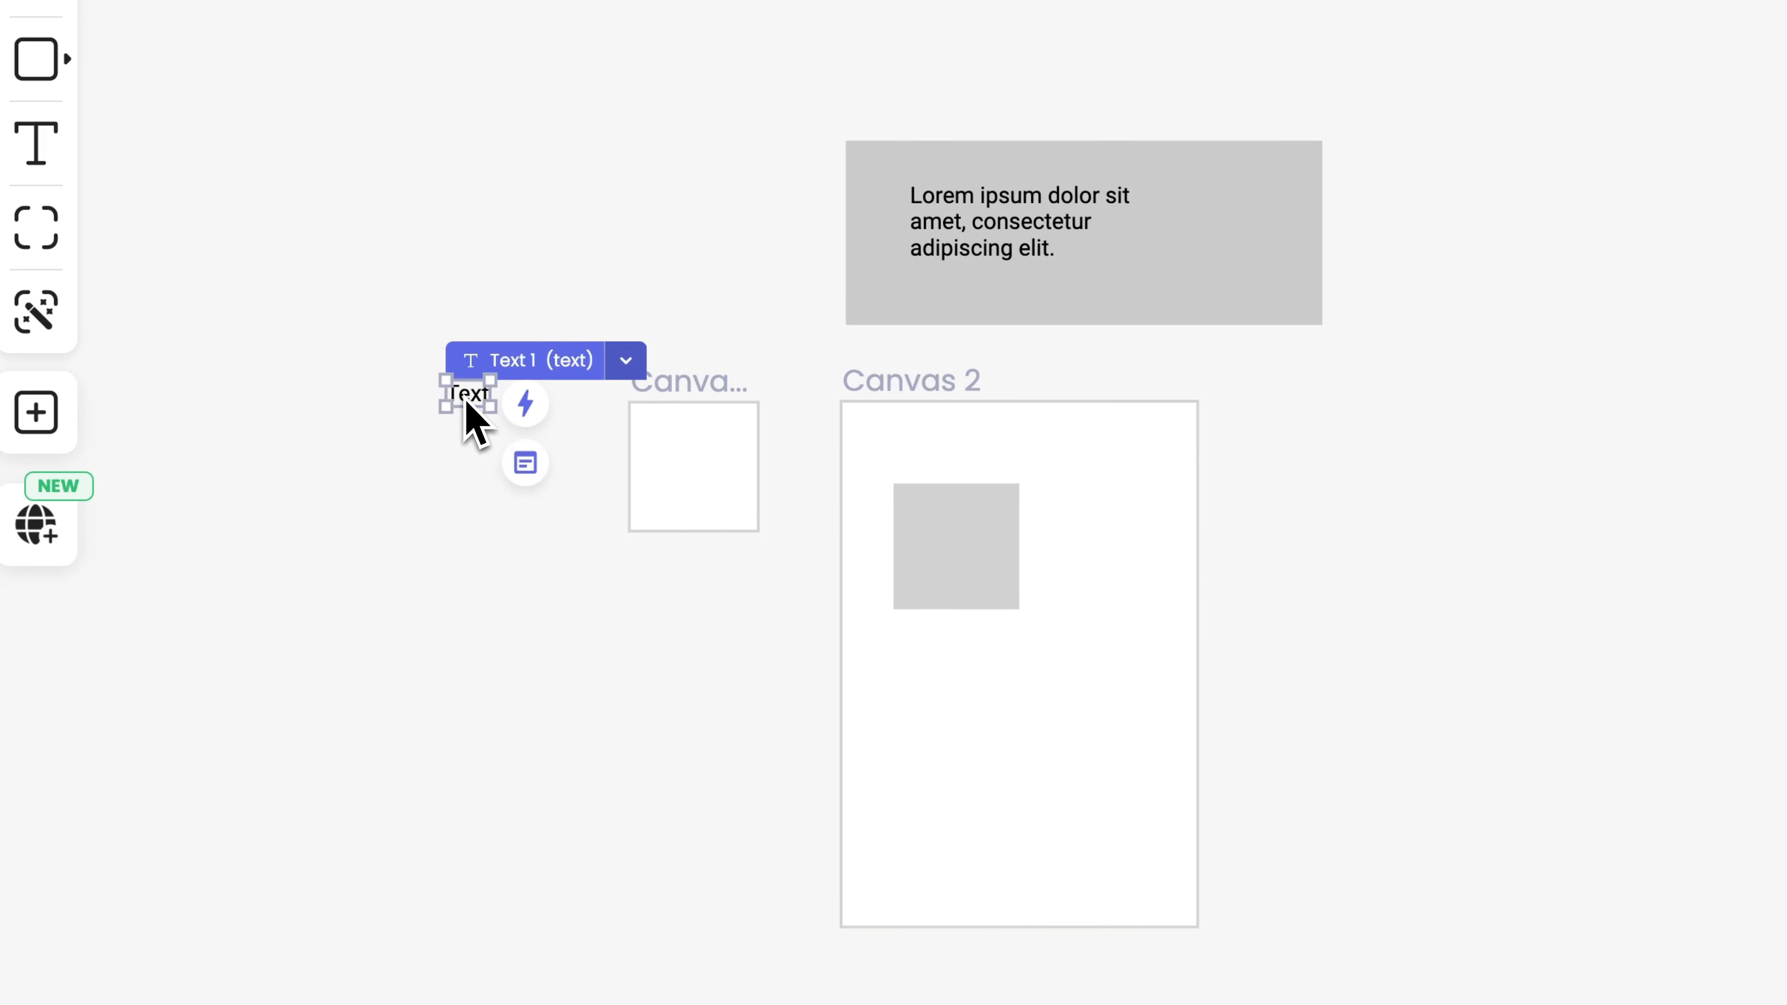
pyautogui.moveTo(468, 402); pyautogui.dragTo(985, 676)
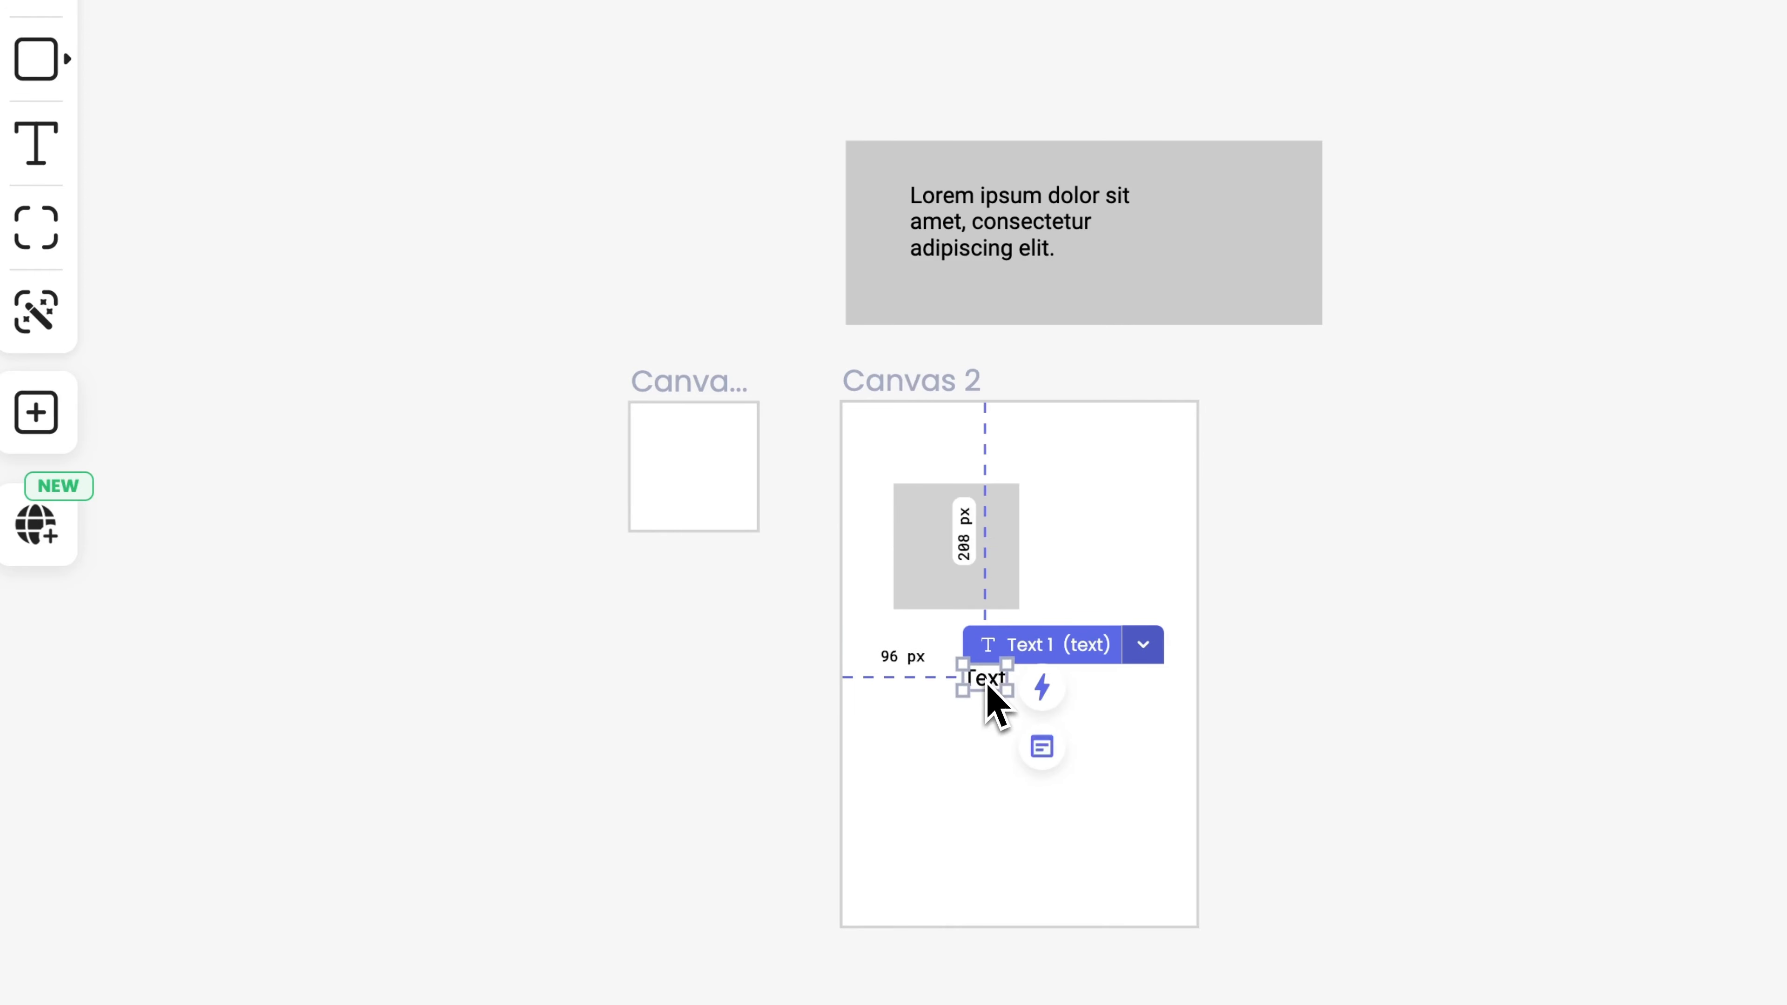
pyautogui.moveTo(978, 404)
pyautogui.mouseDown()
pyautogui.moveTo(950, 402)
pyautogui.moveTo(958, 479)
pyautogui.moveTo(959, 421)
pyautogui.mouseUp()
# - Move the small empty canvas slightly farther left of Canvas 2 and deselect it
pyautogui.click(667, 388)
pyautogui.moveTo(666, 387); pyautogui.dragTo(642, 459)
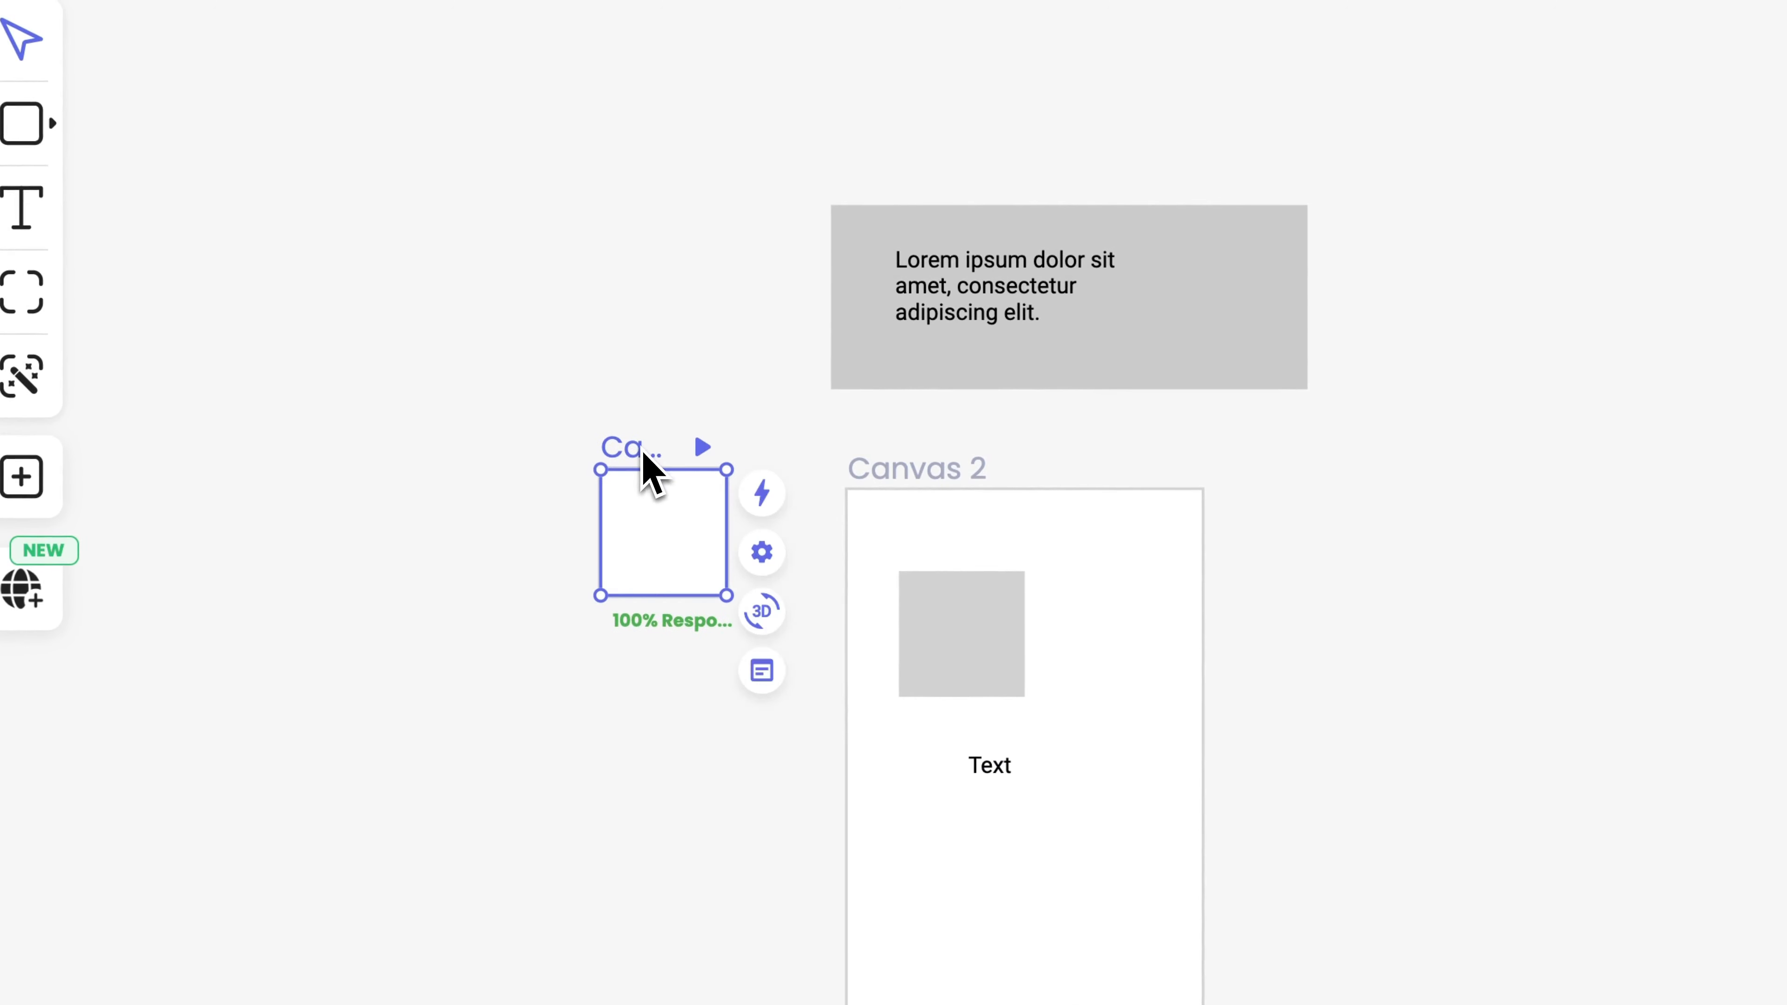
pyautogui.click(348, 546)
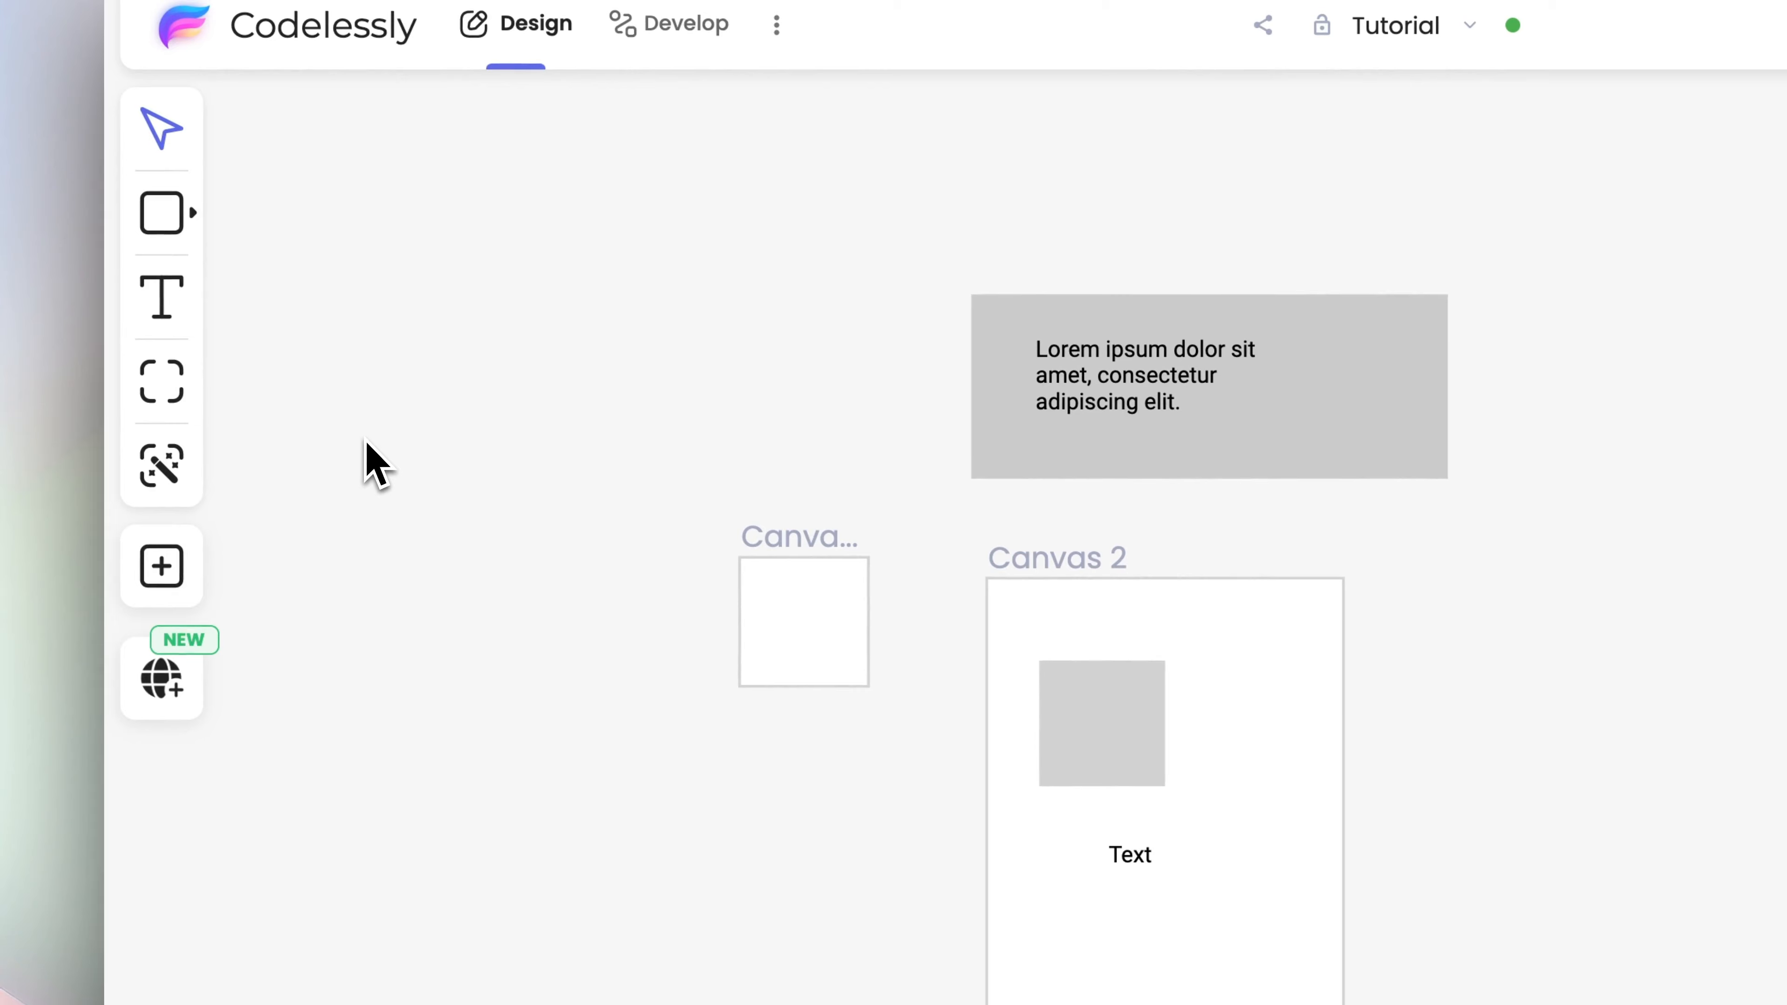
# - Draw an auto canvas about 294 × 440 dp in the empty space to the right of Canvas 2
pyautogui.click(167, 467)
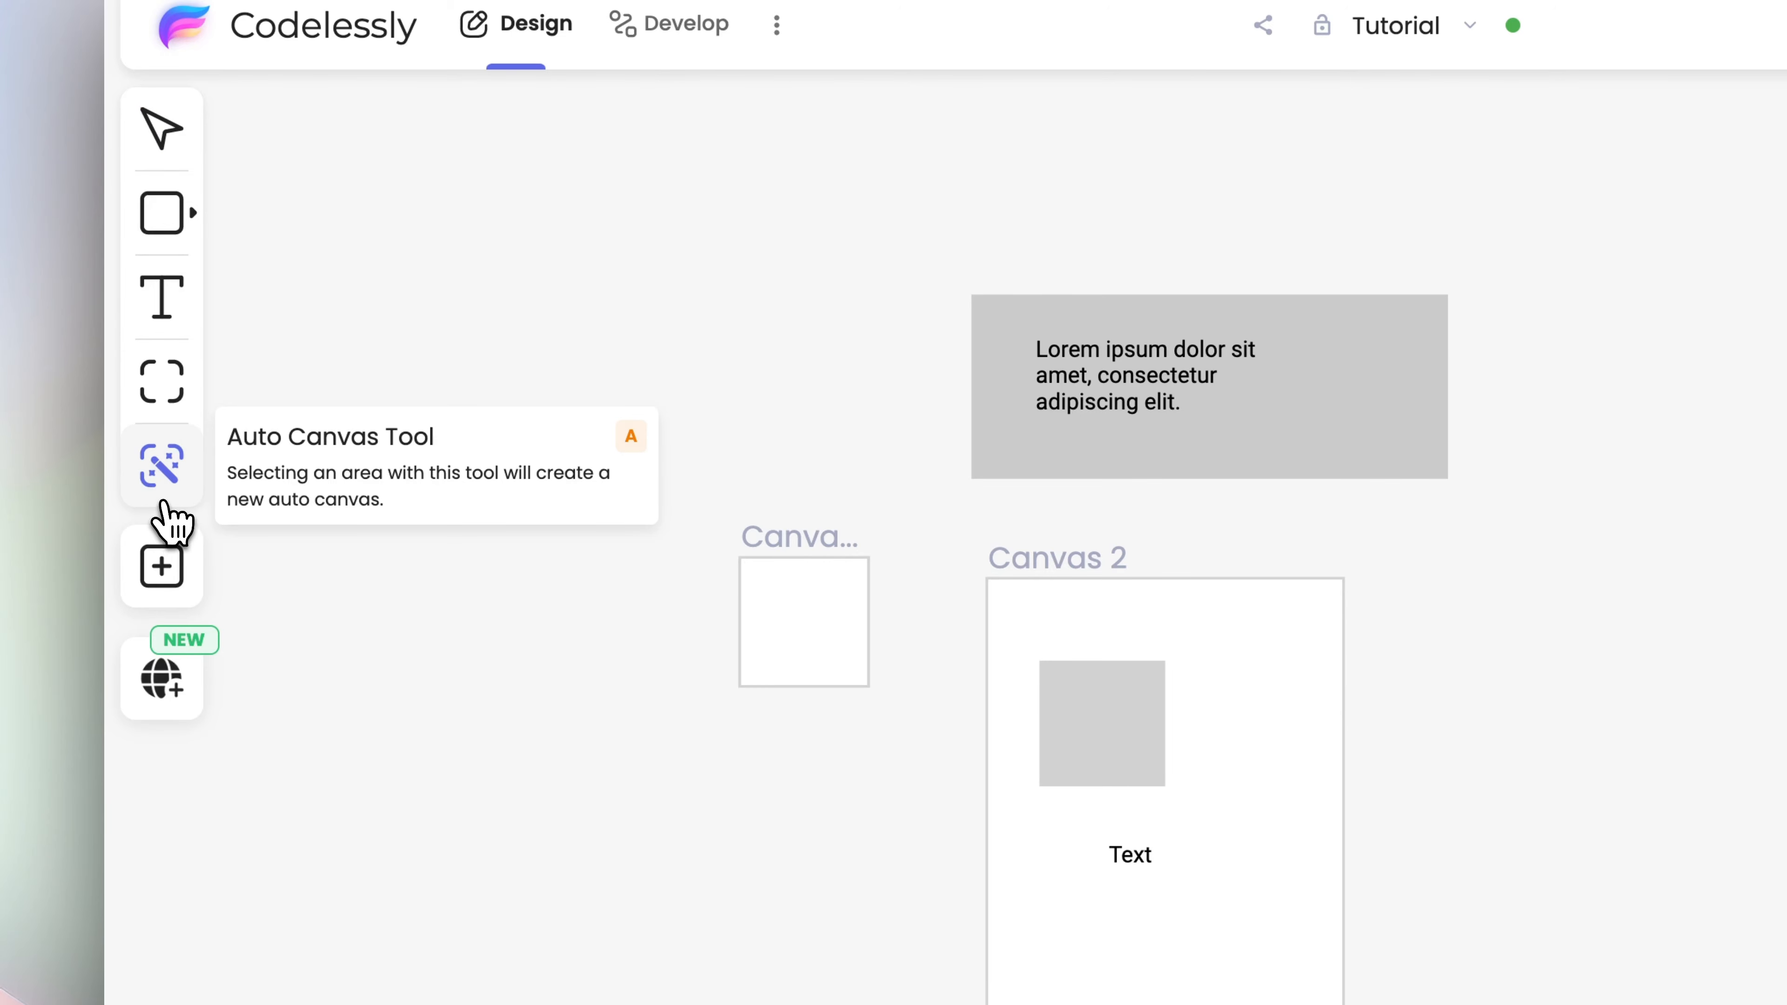
pyautogui.hscroll(2, 511, 533)
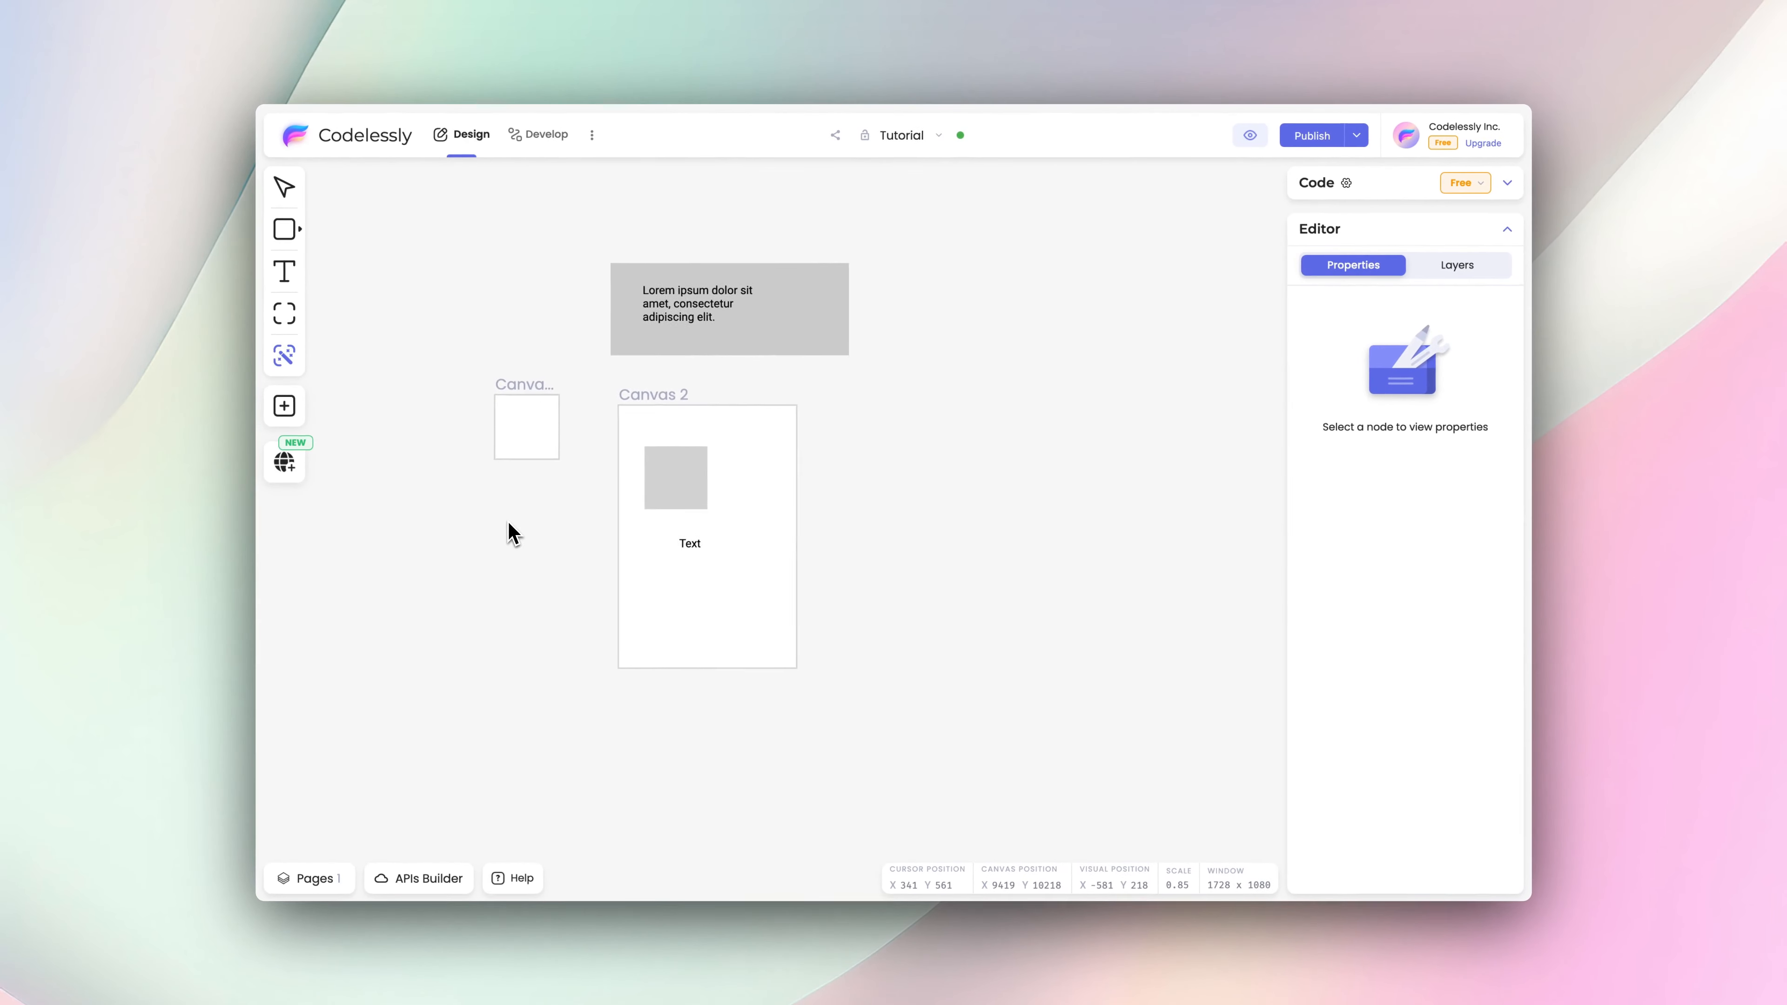
pyautogui.hscroll(3, 511, 533)
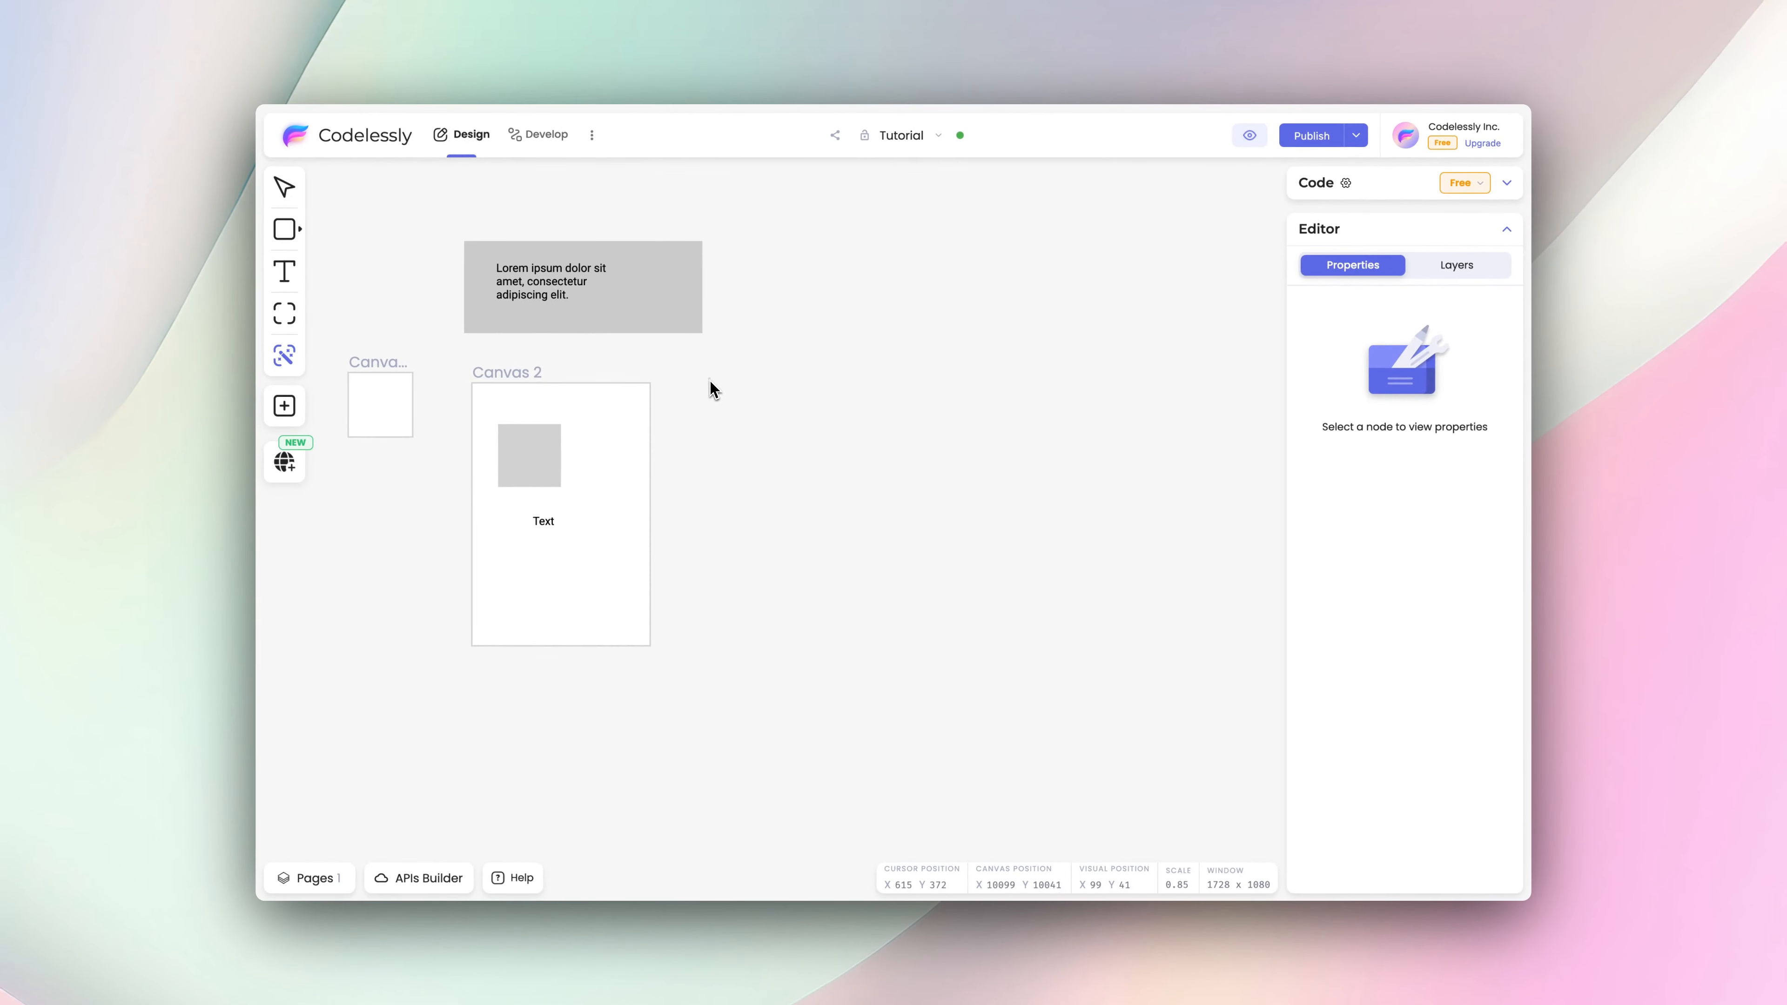
pyautogui.moveTo(709, 380); pyautogui.dragTo(902, 715)
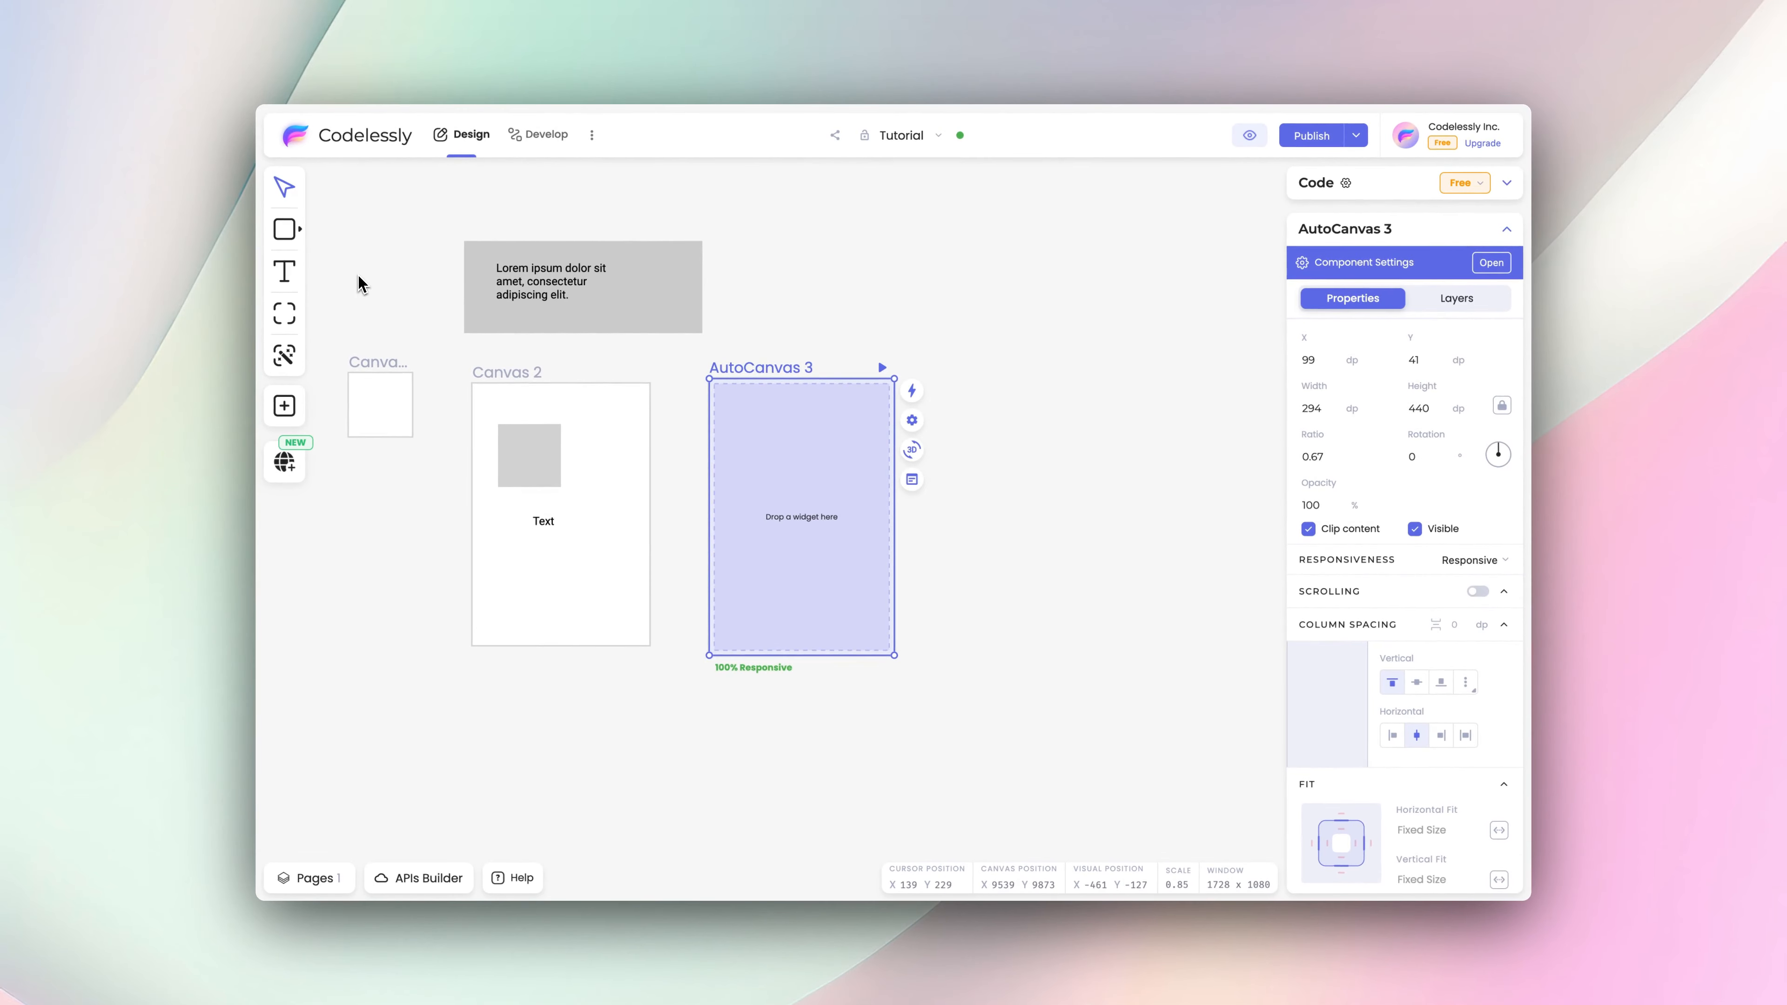
# - Move the wide rectangle with the Lorem ipsum text into AutoCanvas 3
pyautogui.click(361, 283)
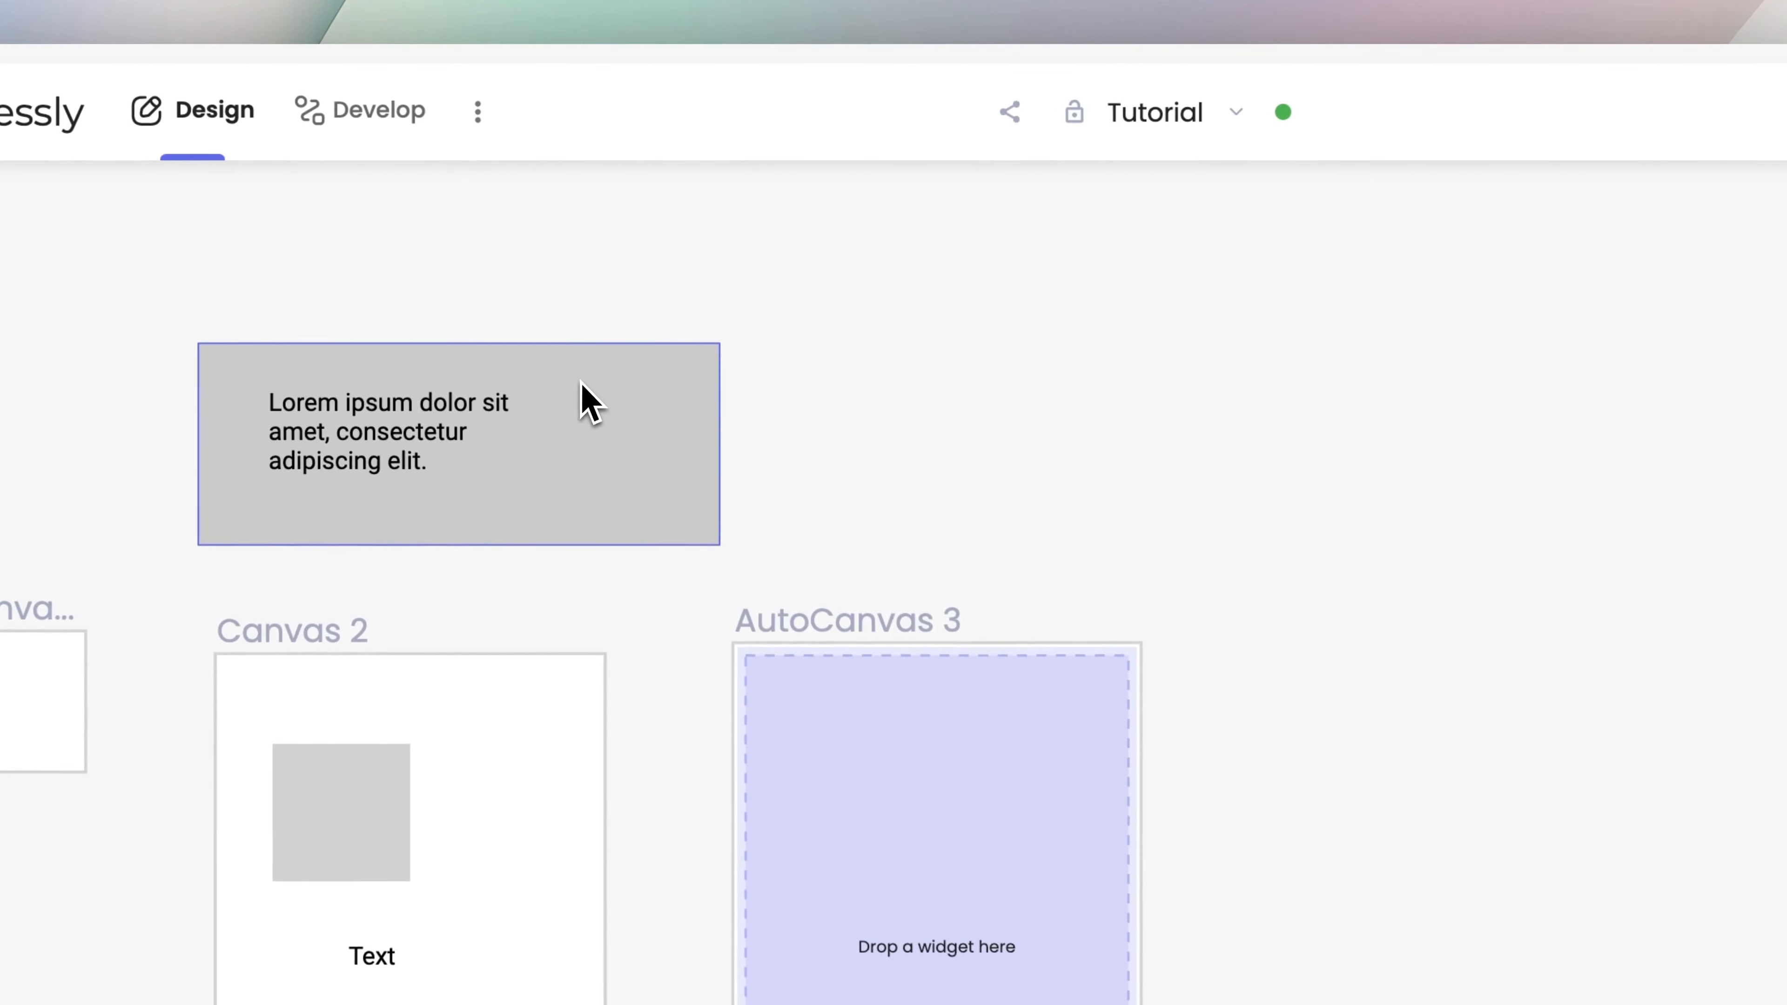
pyautogui.moveTo(582, 382); pyautogui.dragTo(1084, 693)
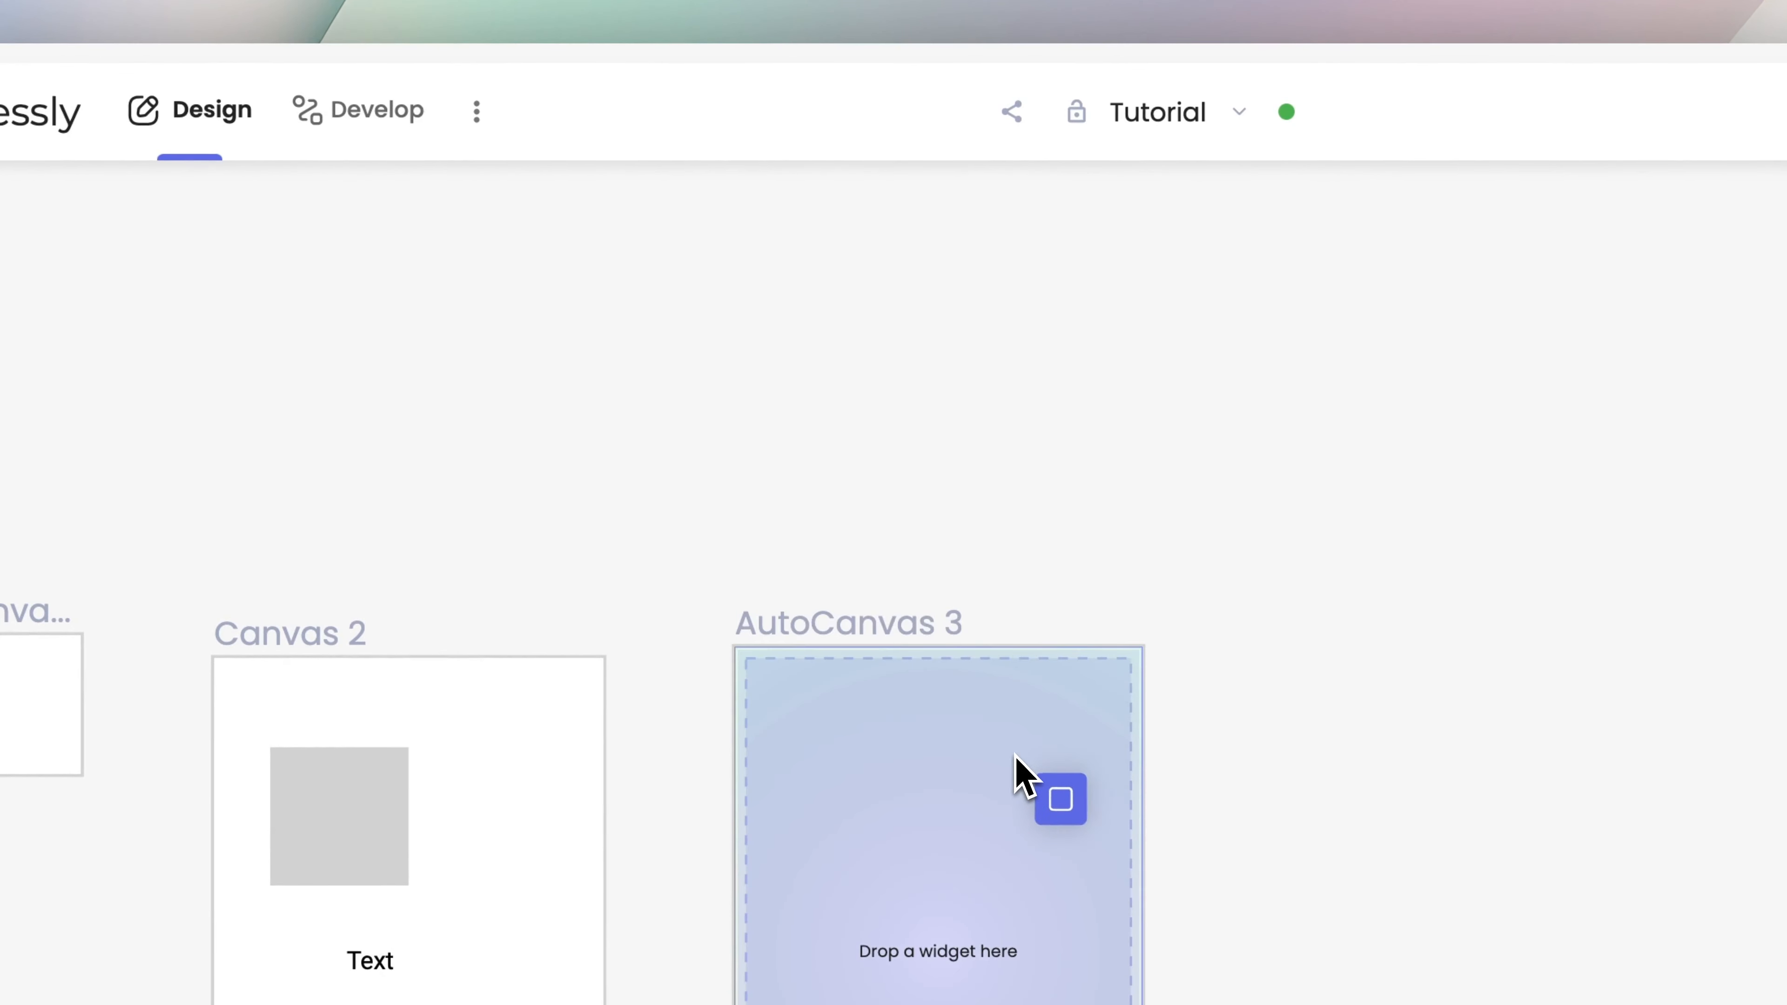
pyautogui.moveTo(1017, 759); pyautogui.dragTo(966, 778)
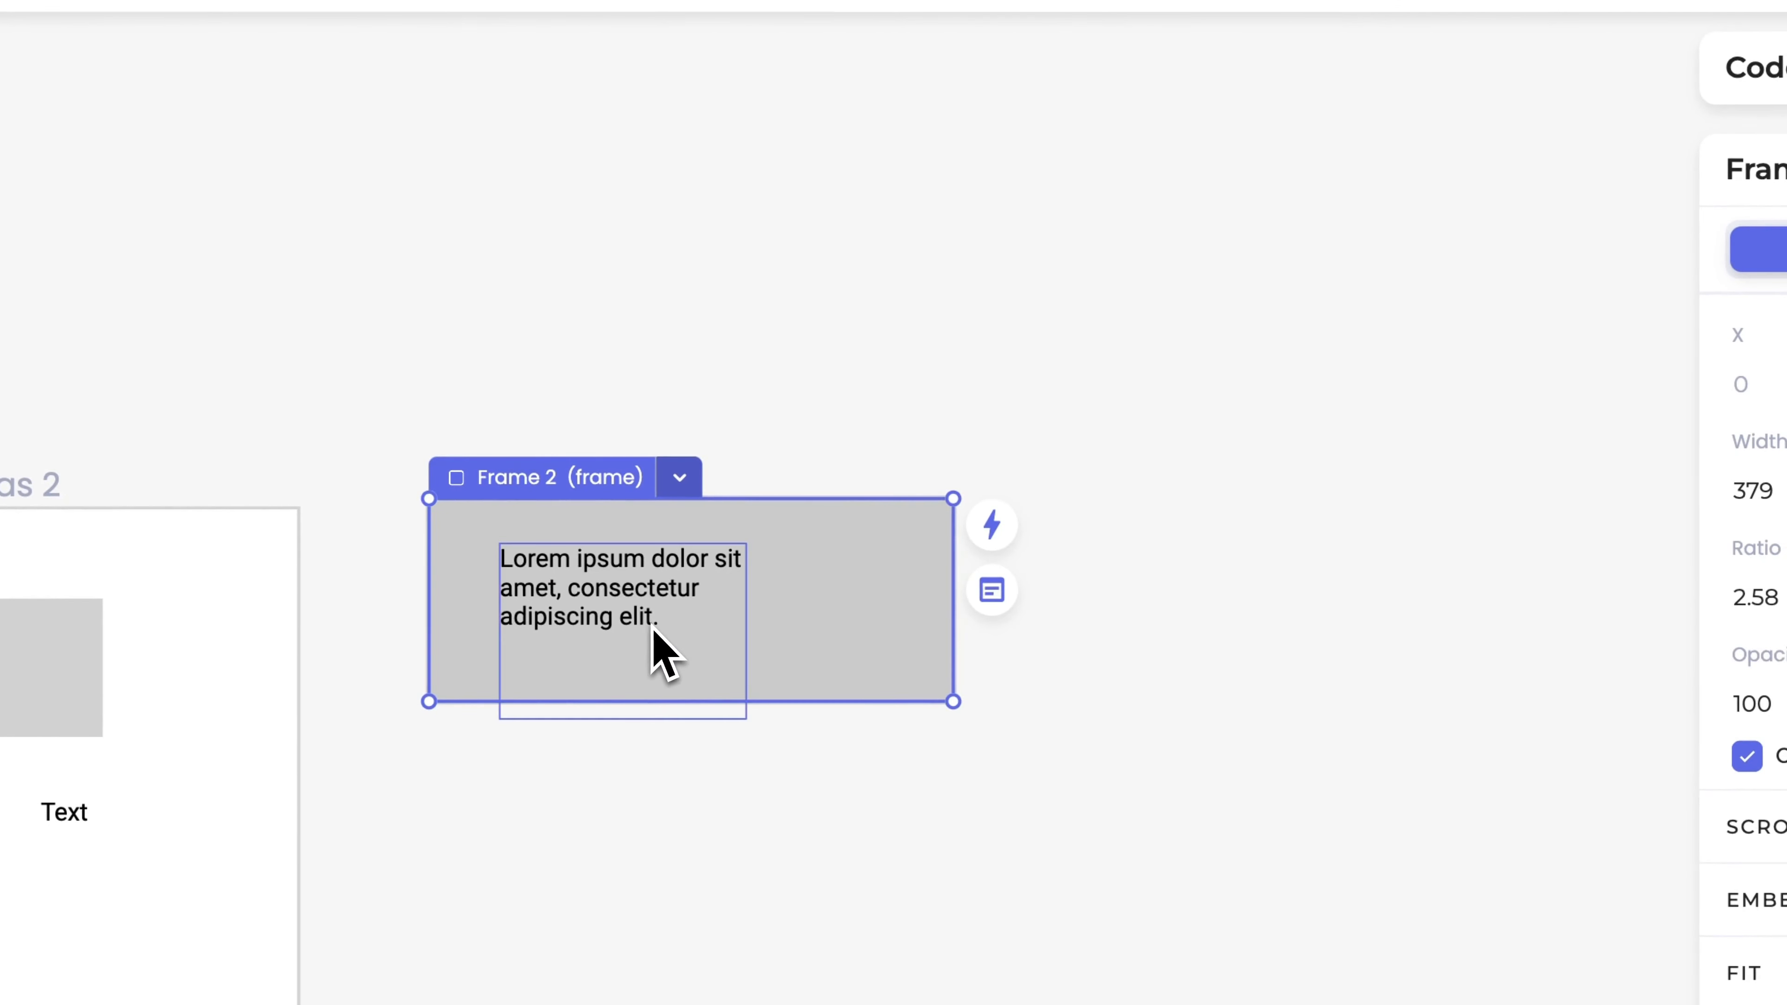
# - Move the Lorem ipsum text out of the wide grey rectangle and place it on the rectangle's left side to form a row
pyautogui.click(652, 627)
pyautogui.moveTo(631, 631); pyautogui.dragTo(672, 693)
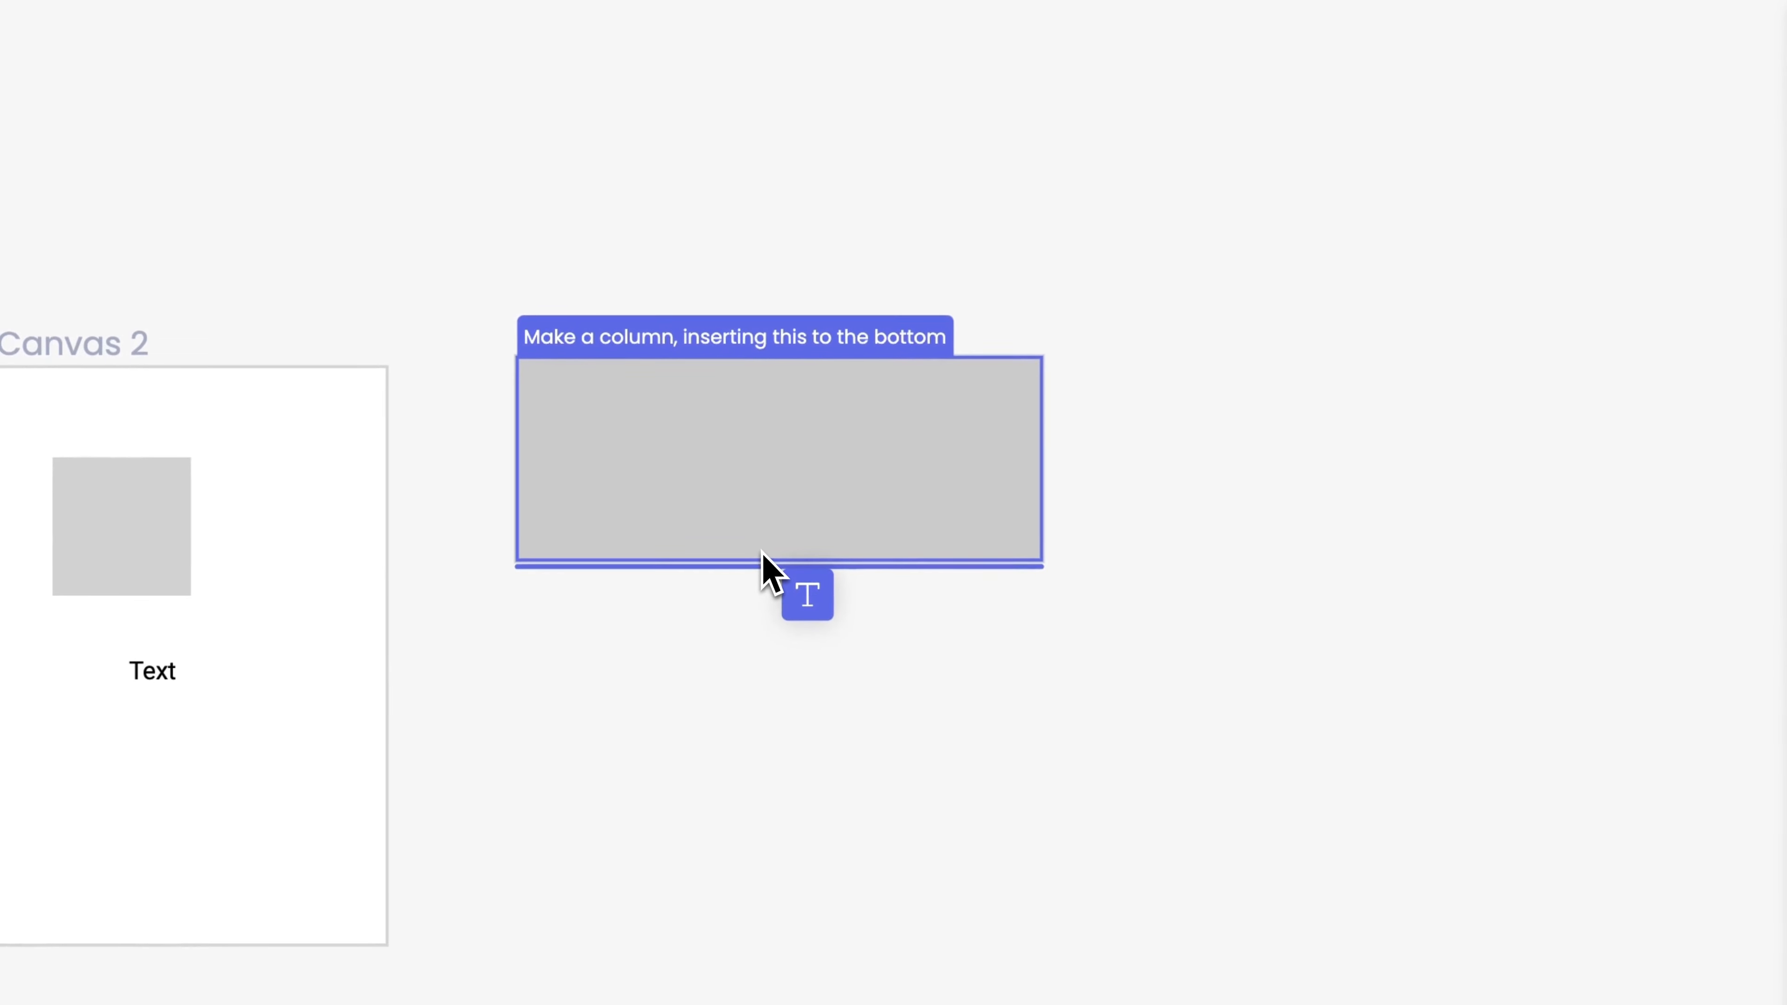
pyautogui.moveTo(763, 556); pyautogui.dragTo(580, 379)
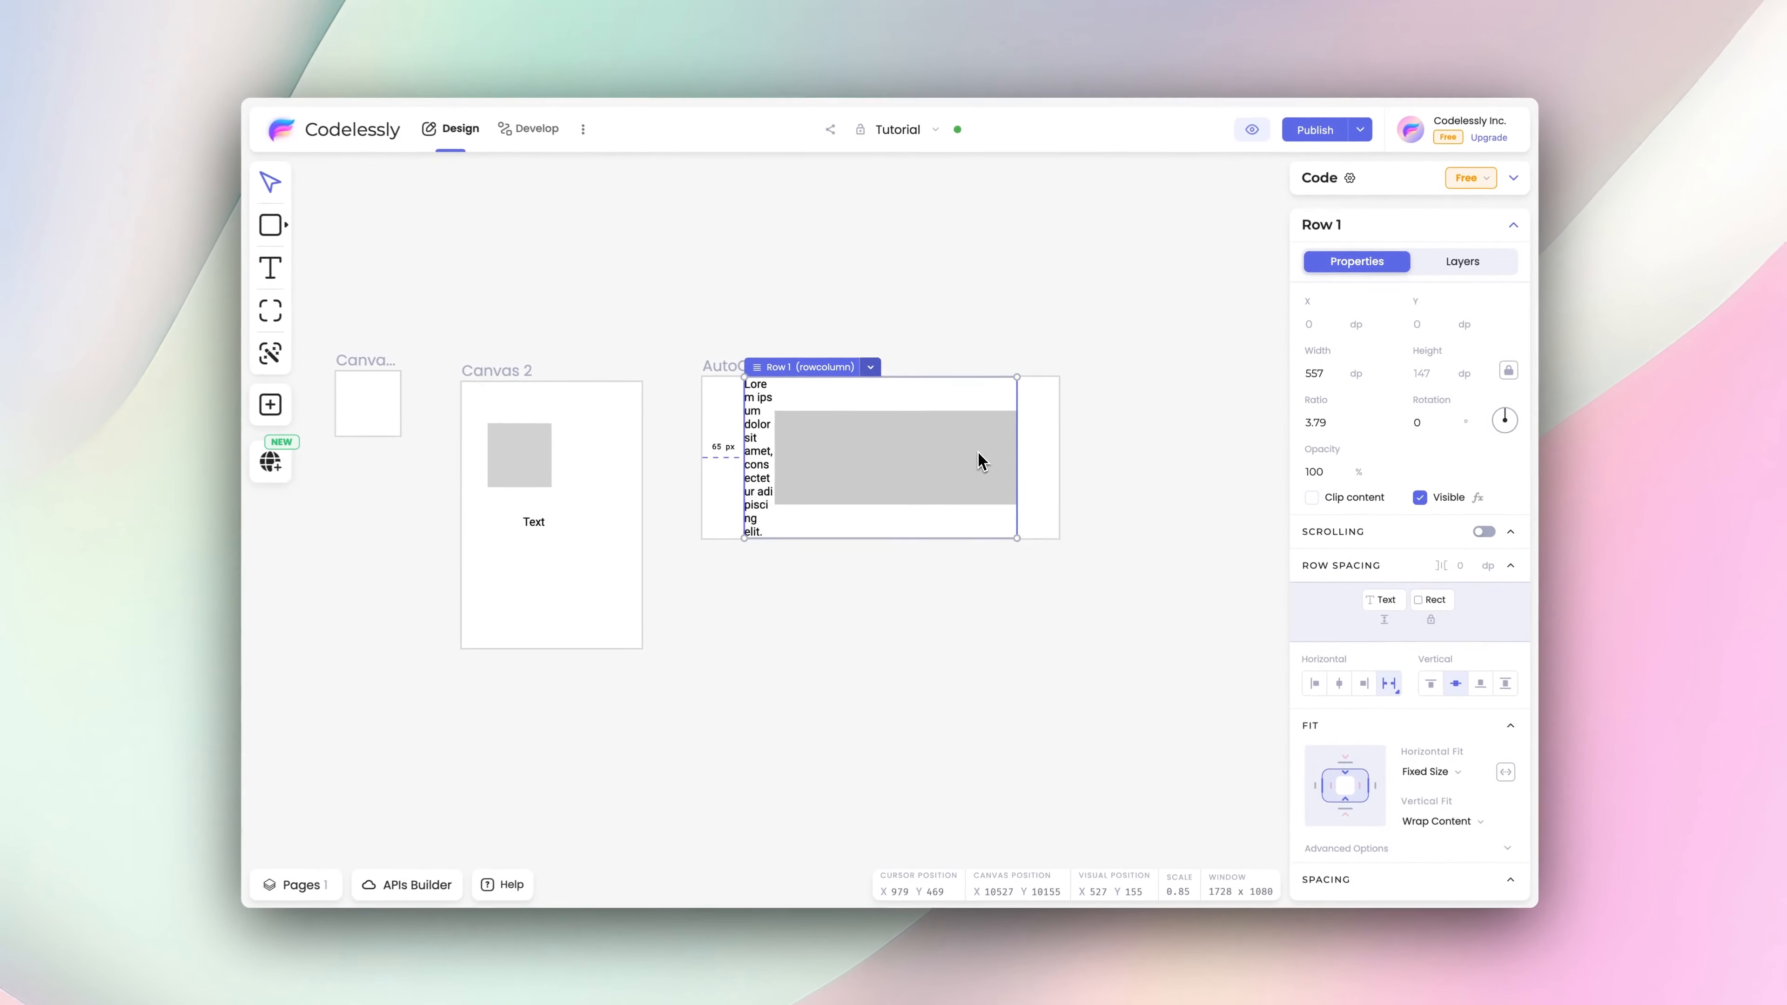
# - Widen AutoCanvas 3 to about 669 dp and set the horizontal fit of the row inside it to Fill Parent
pyautogui.press('Escape')
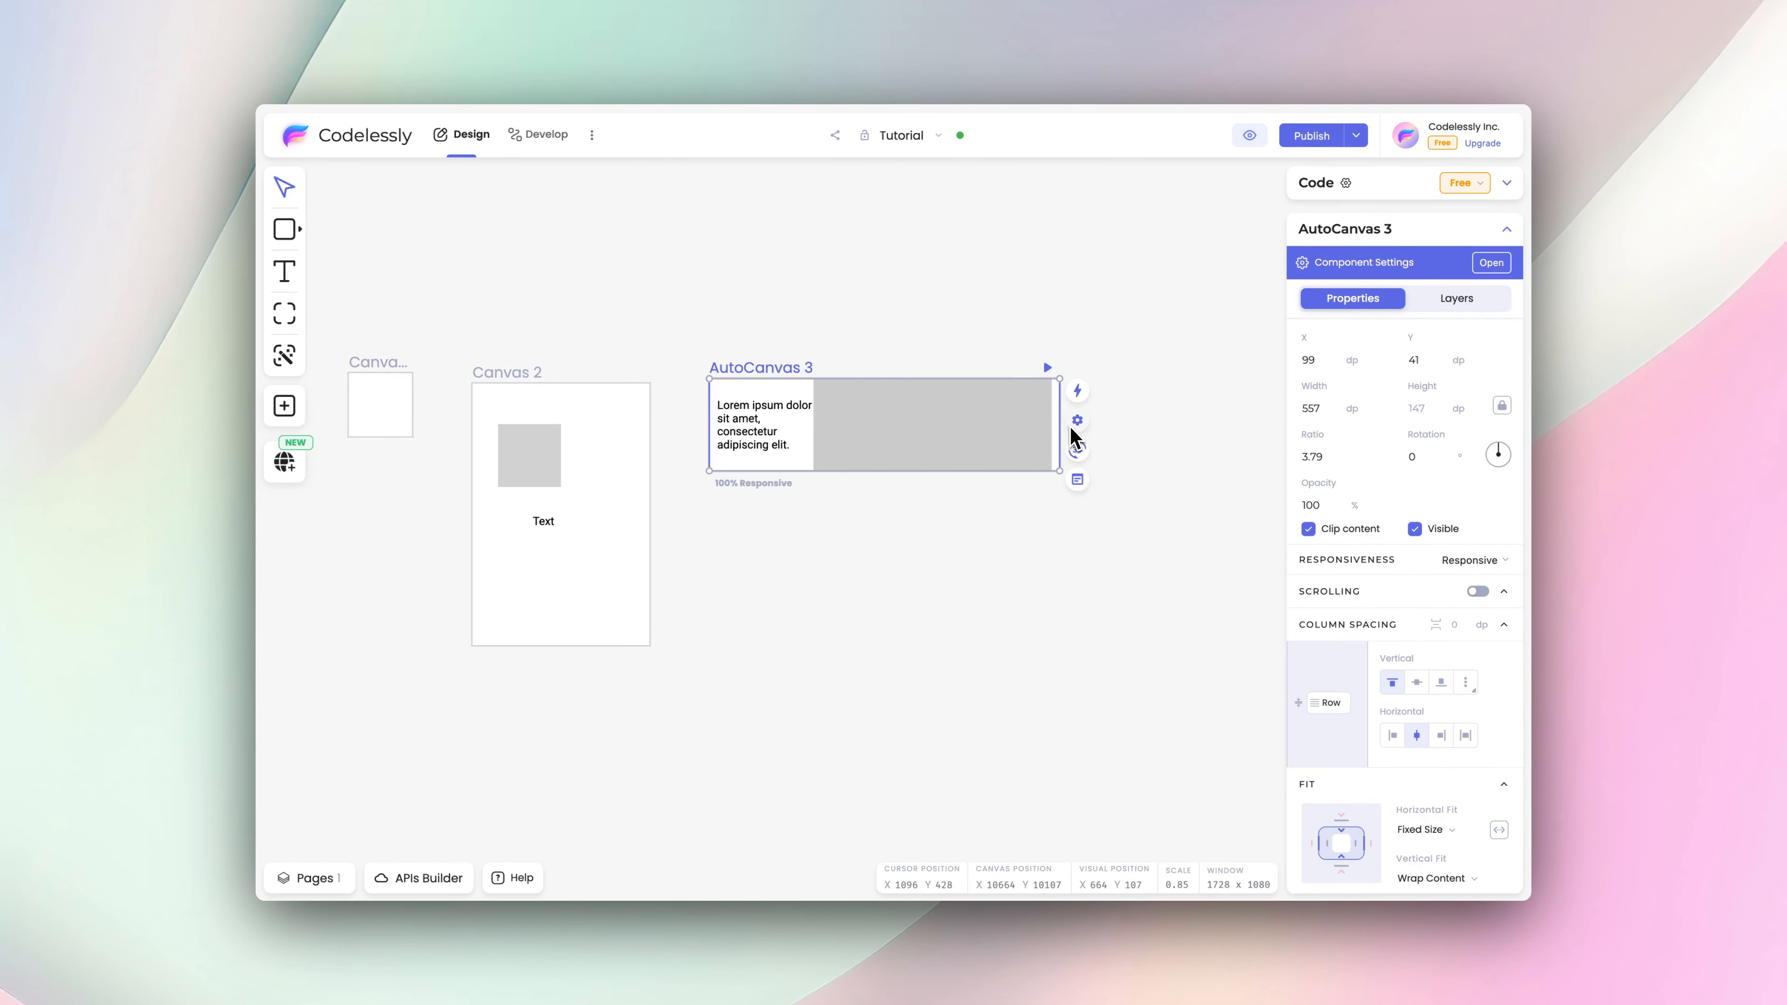
pyautogui.moveTo(1062, 423); pyautogui.dragTo(1126, 430)
pyautogui.click(1033, 431)
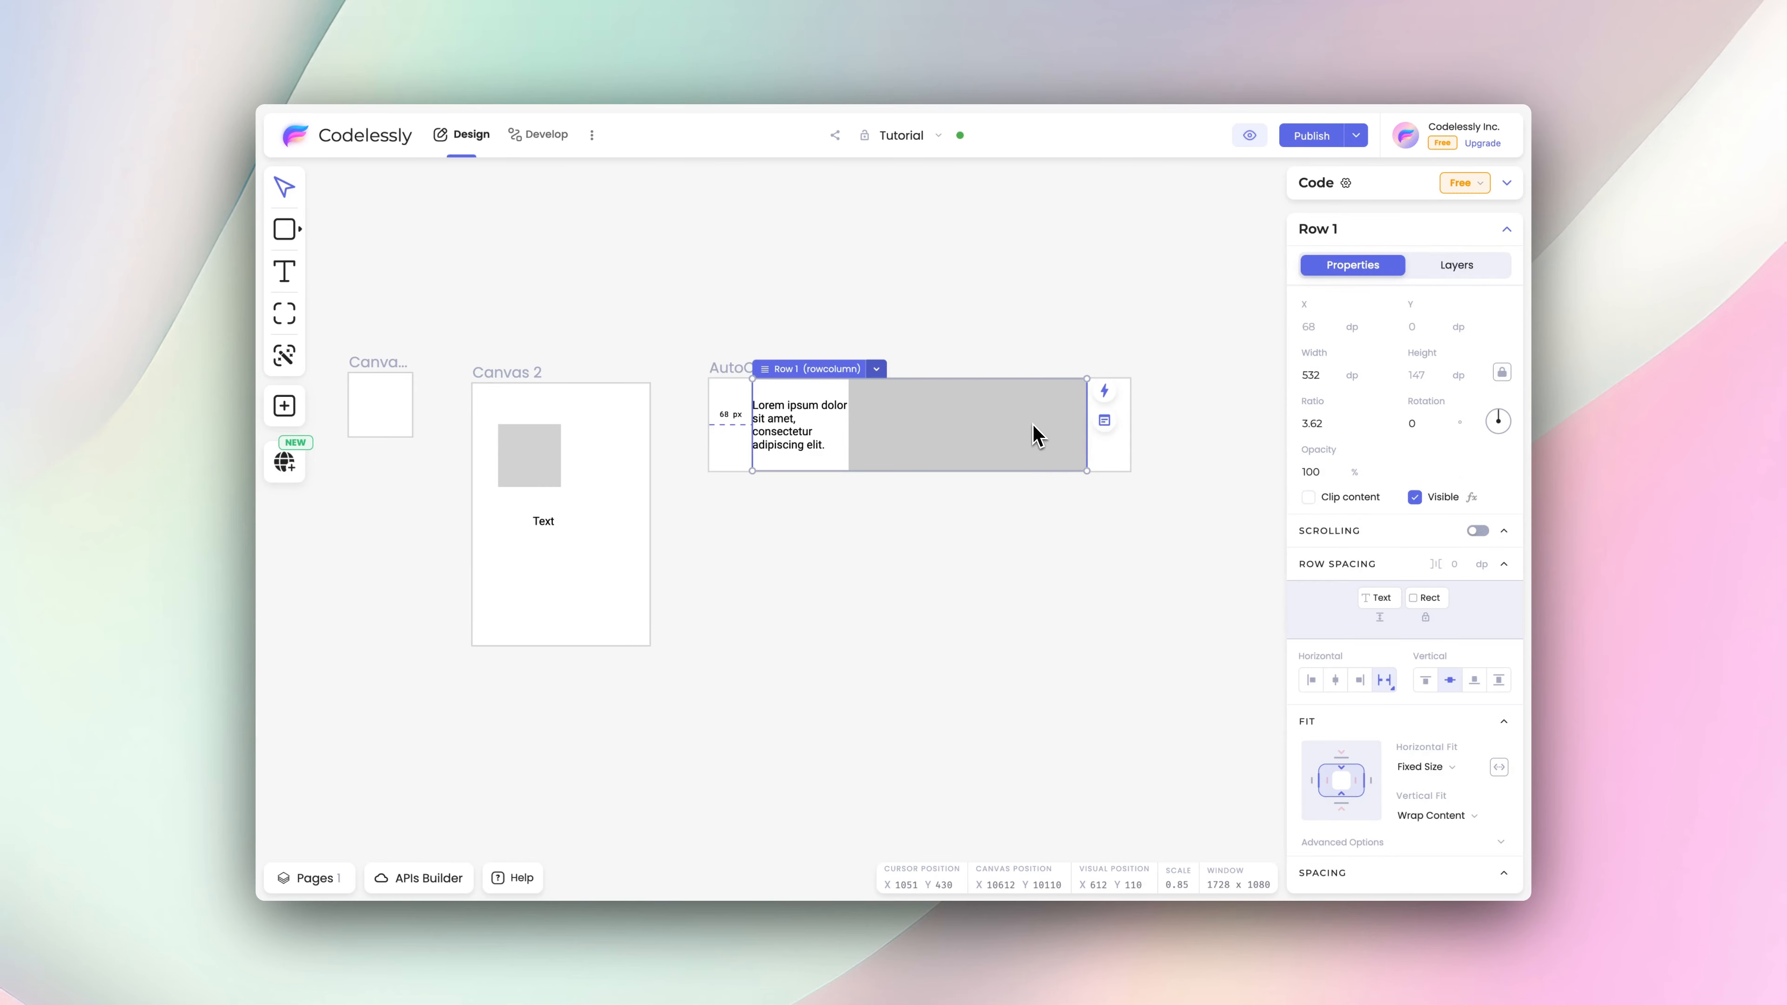
pyautogui.click(1377, 783)
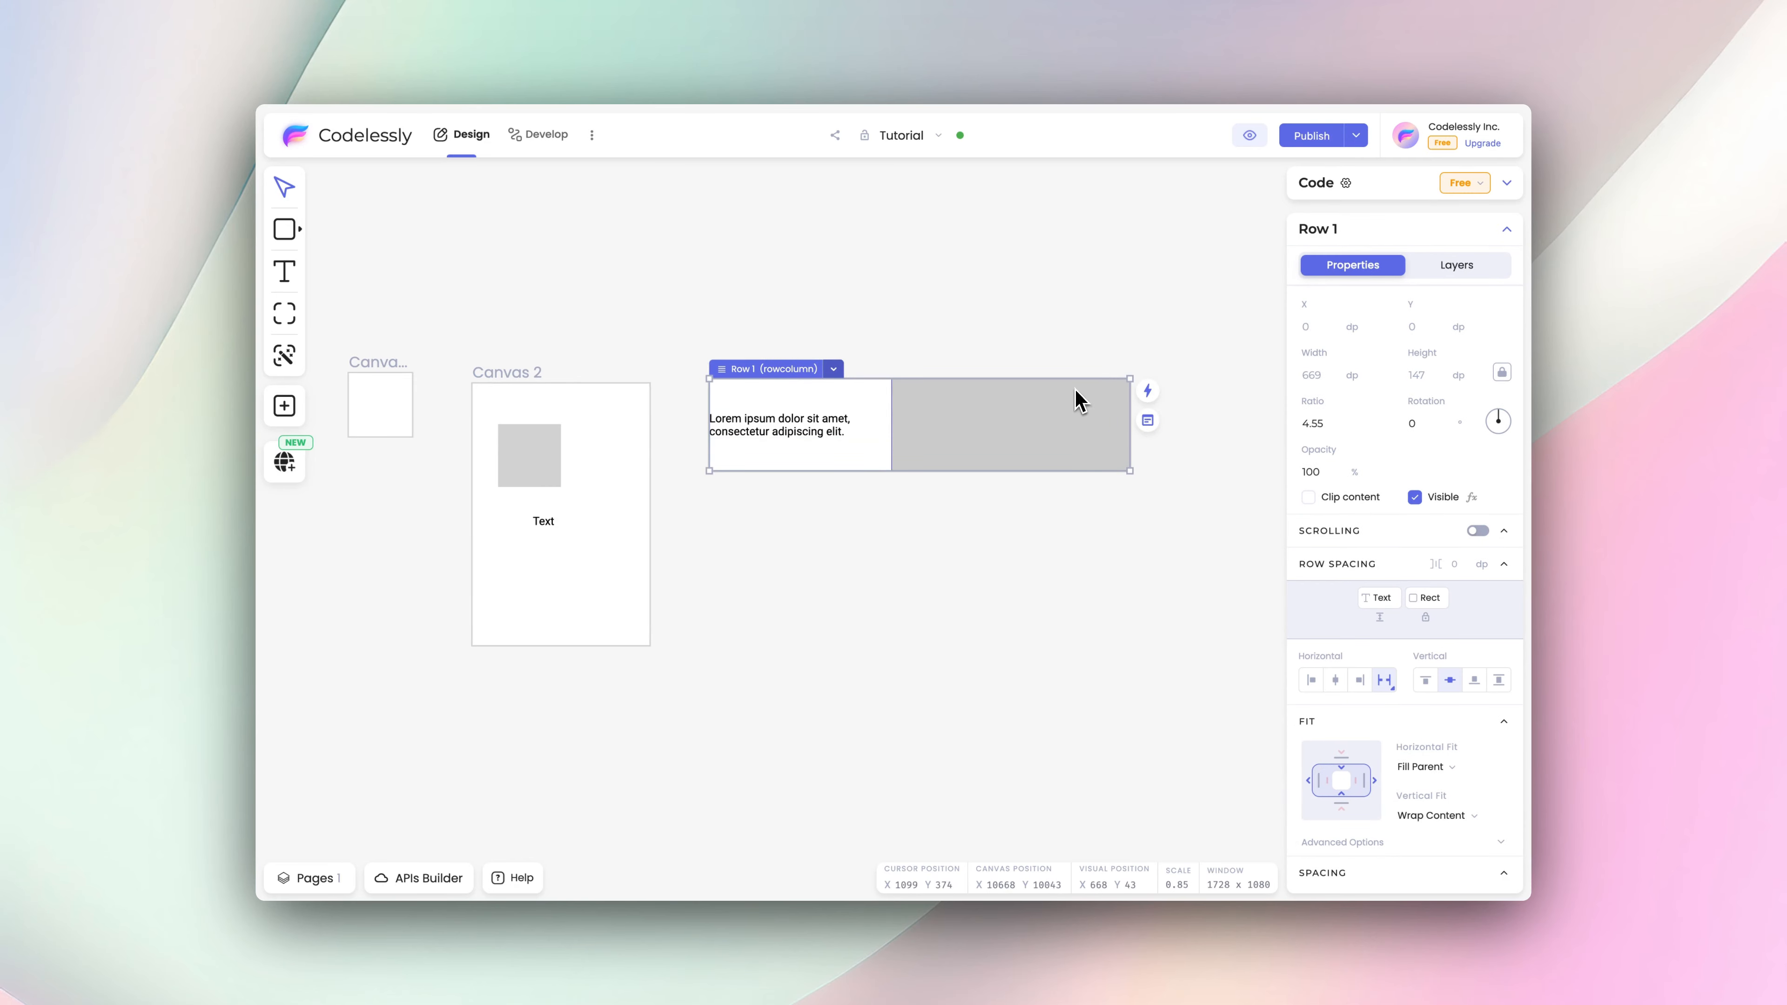
# - Narrow AutoCanvas 3 from its right edge to roughly three quarters of its width to test the row's responsiveness
pyautogui.press('Escape')
pyautogui.moveTo(1131, 416); pyautogui.dragTo(1019, 420)
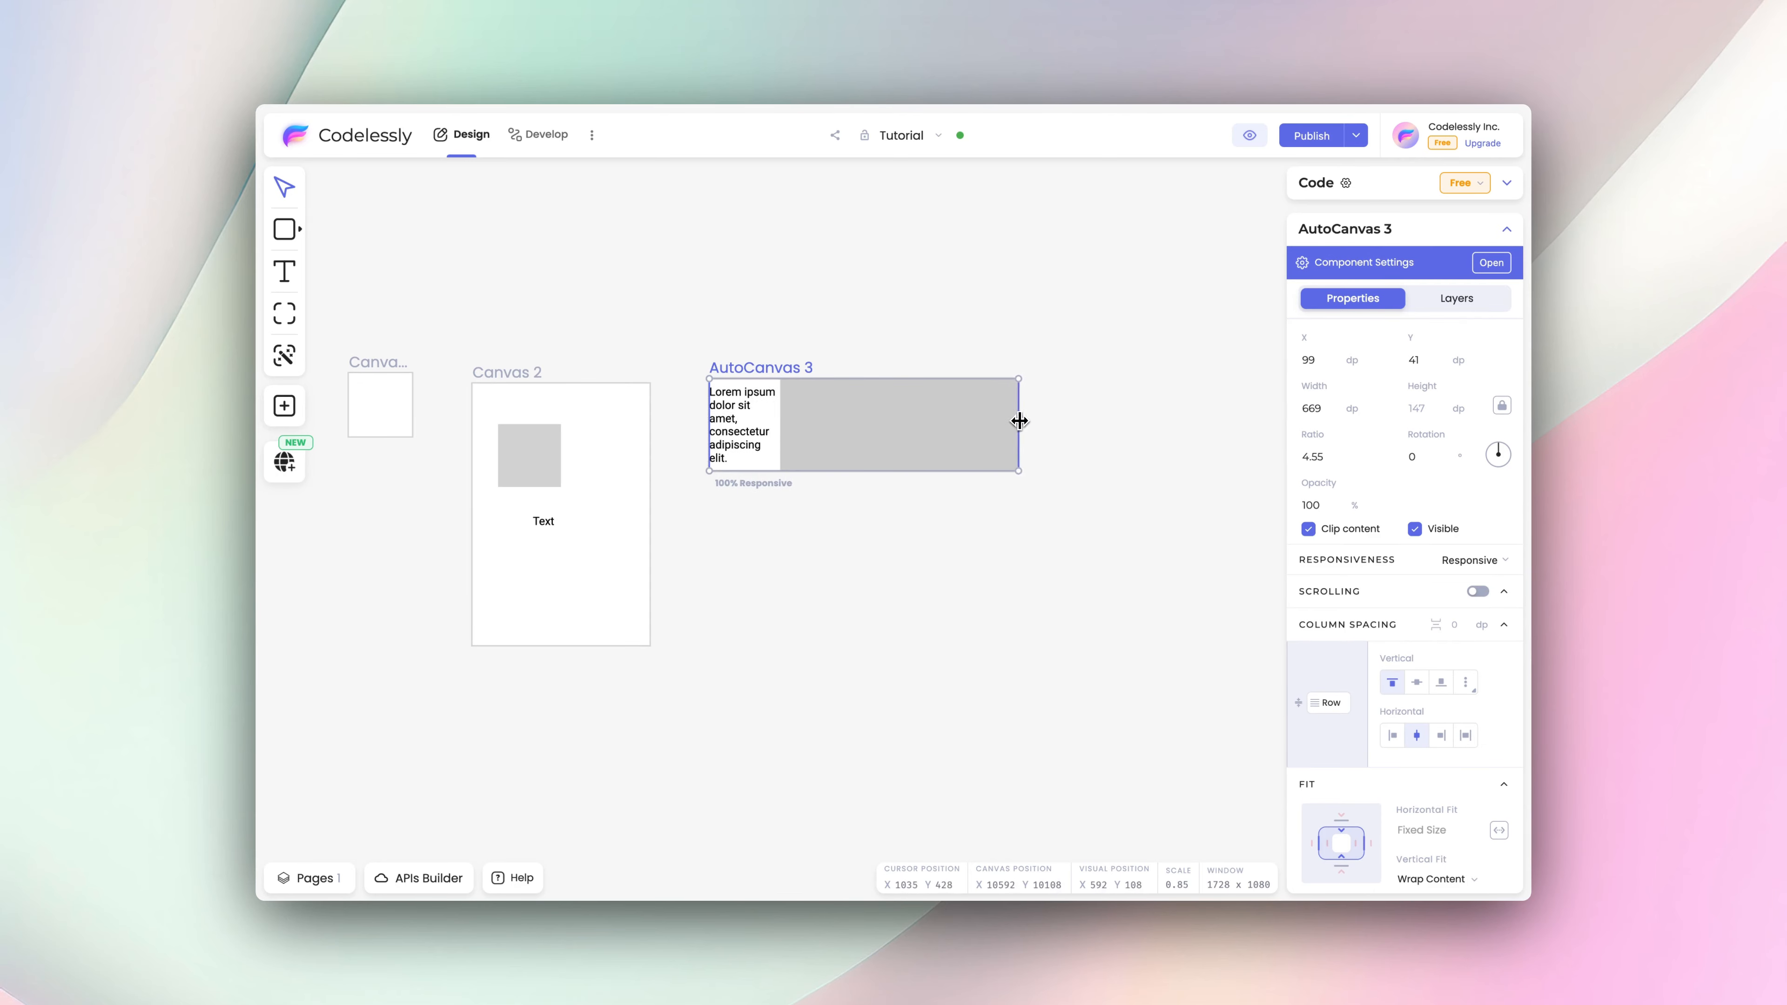